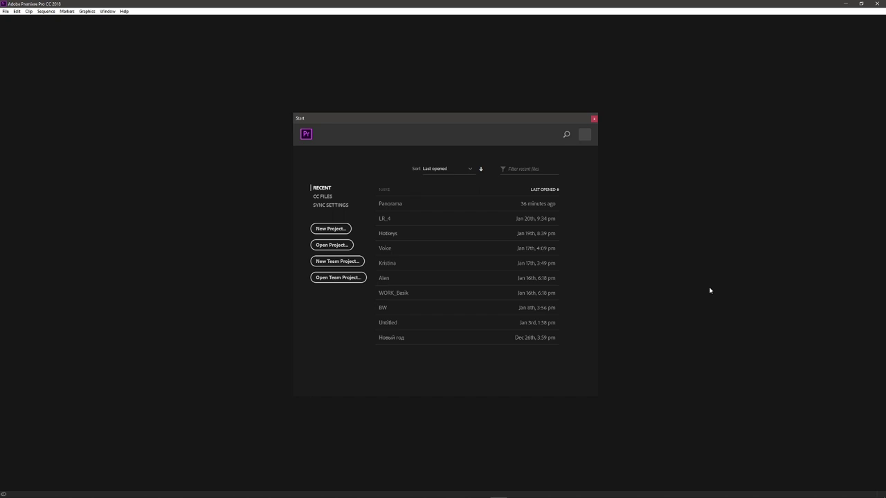
Start a new project named Tute_01, saved in the D:\ВИДЕО folder.
click(337, 230)
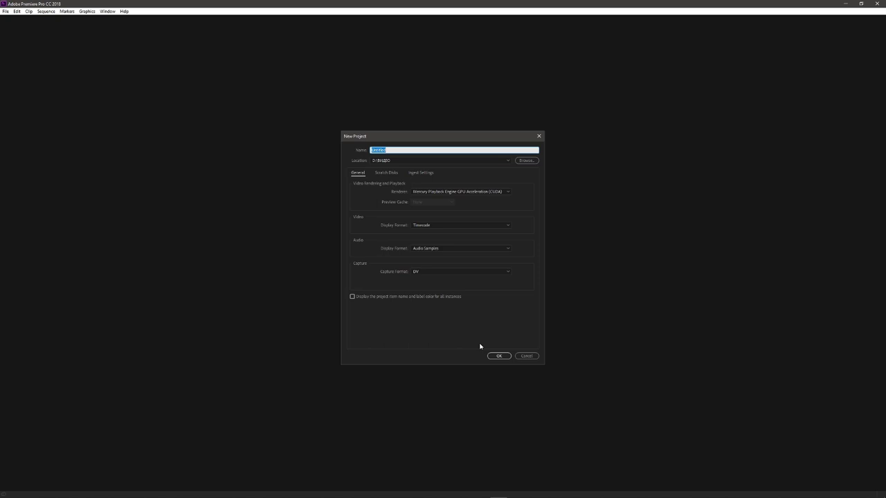
key(BackSpace)
click(525, 161)
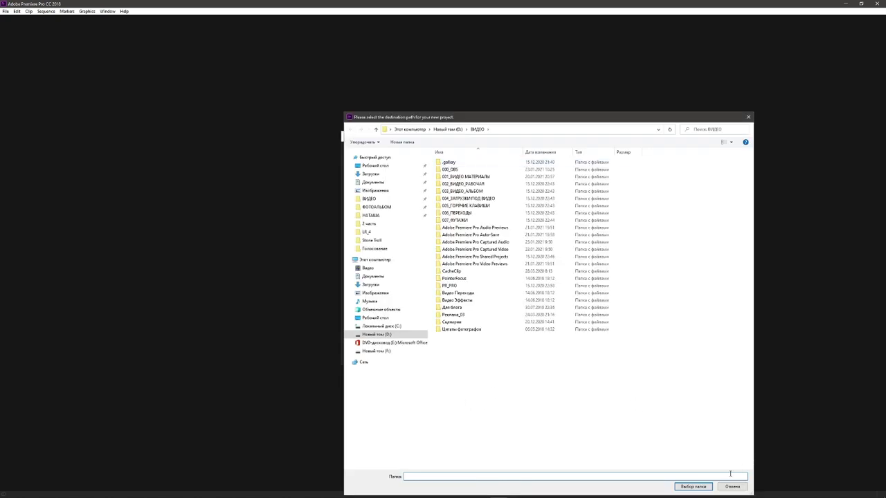
click(694, 487)
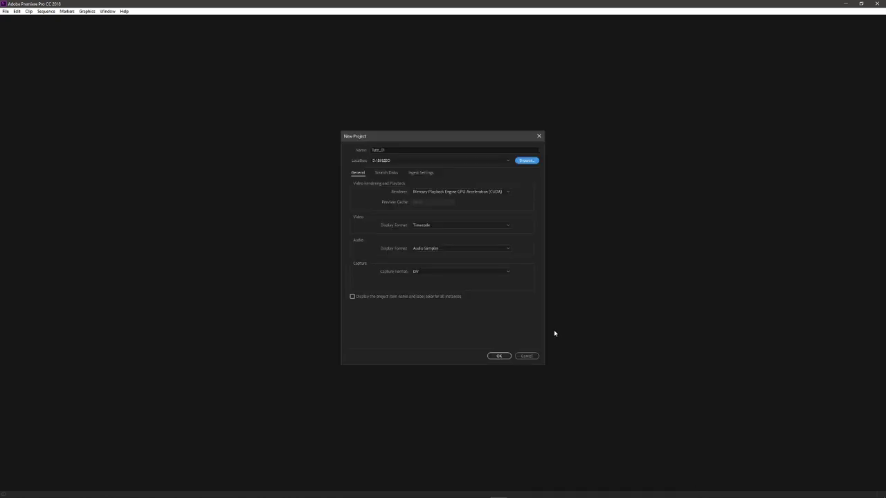
click(497, 356)
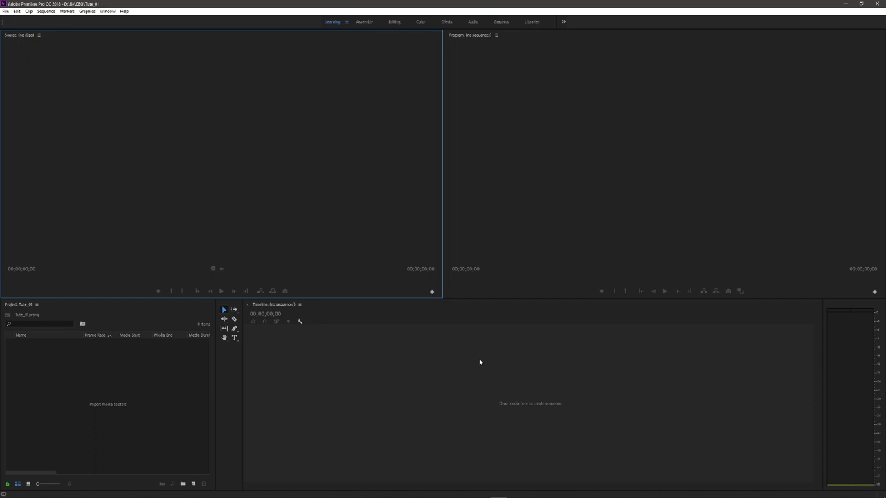
click(627, 182)
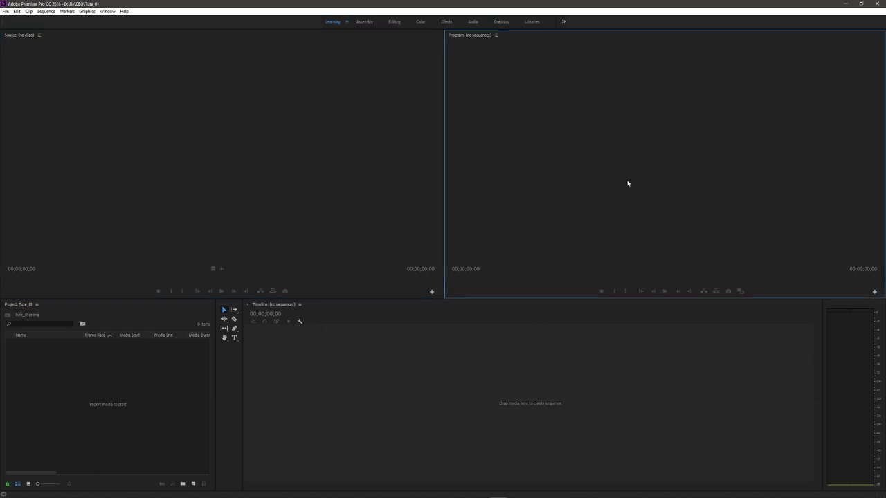
click(578, 380)
click(133, 411)
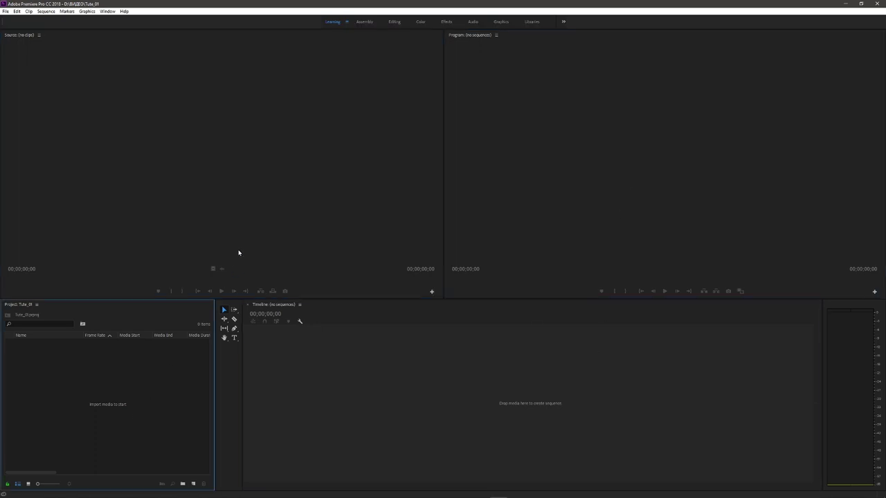
click(240, 237)
click(564, 210)
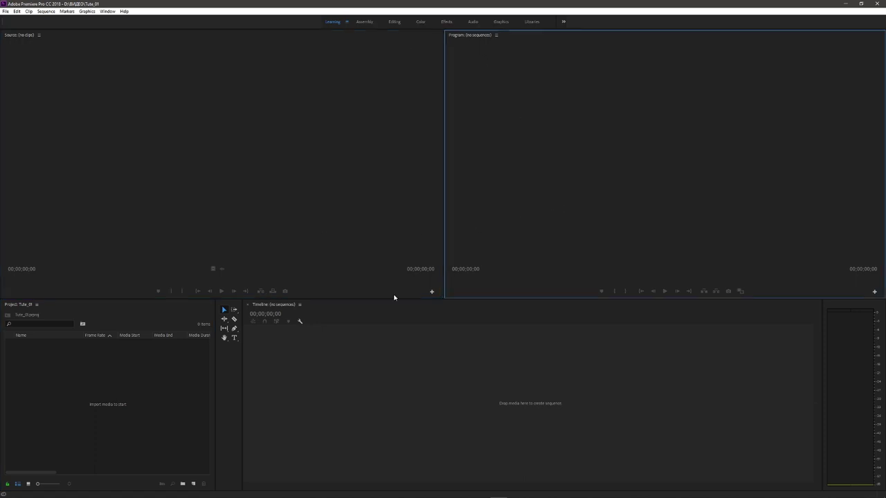
click(747, 351)
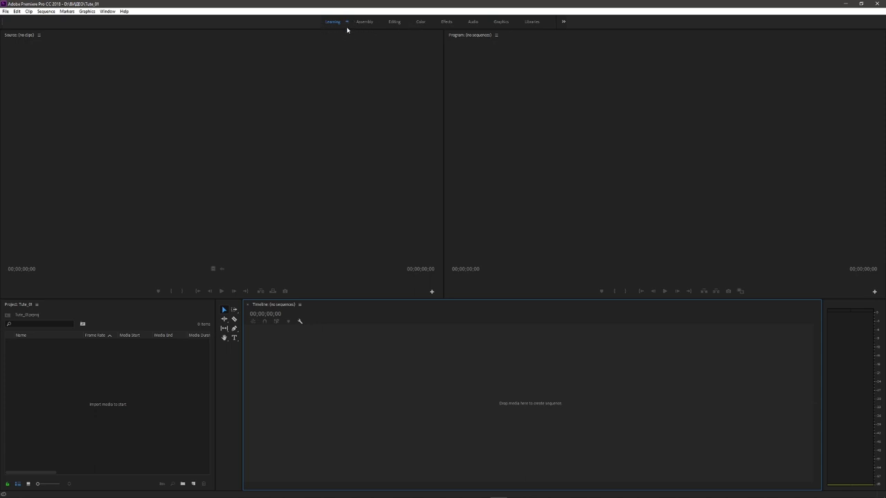
Switch to the Effects workspace and activate the Audio Track Mixer, Program, Timeline and Project panels in turn.
click(446, 22)
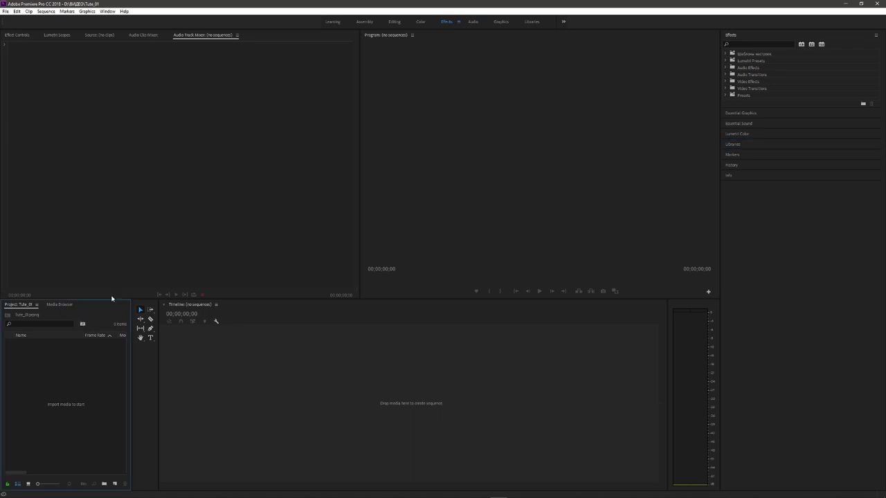
click(181, 232)
click(467, 233)
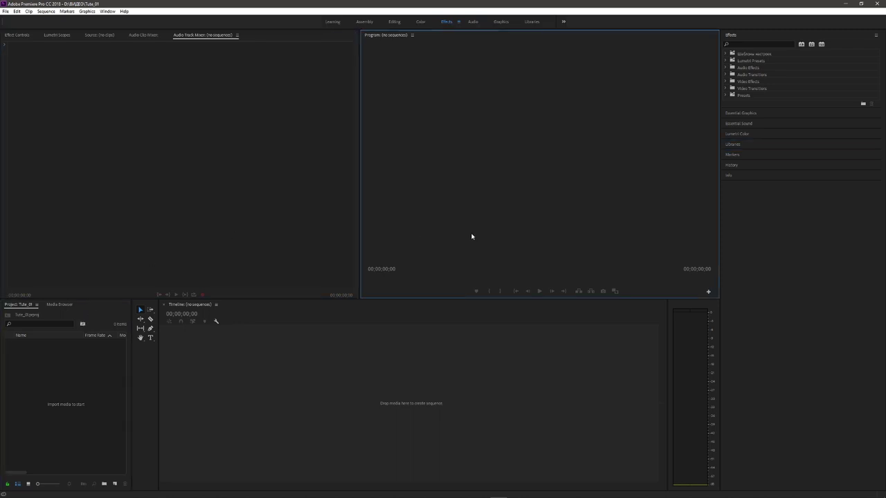
click(465, 355)
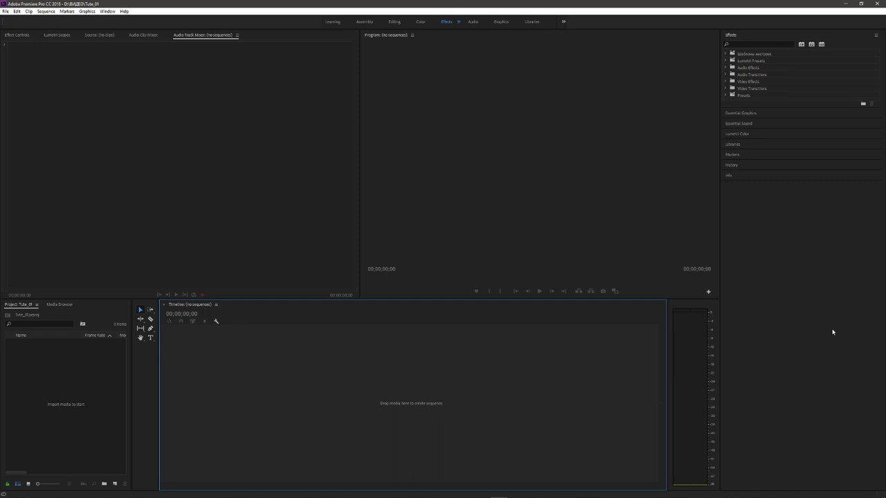
click(447, 23)
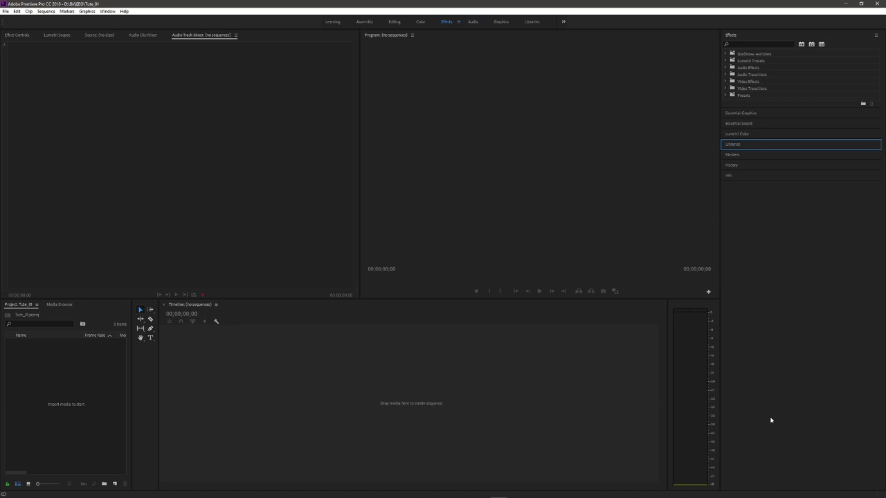
click(445, 212)
click(363, 385)
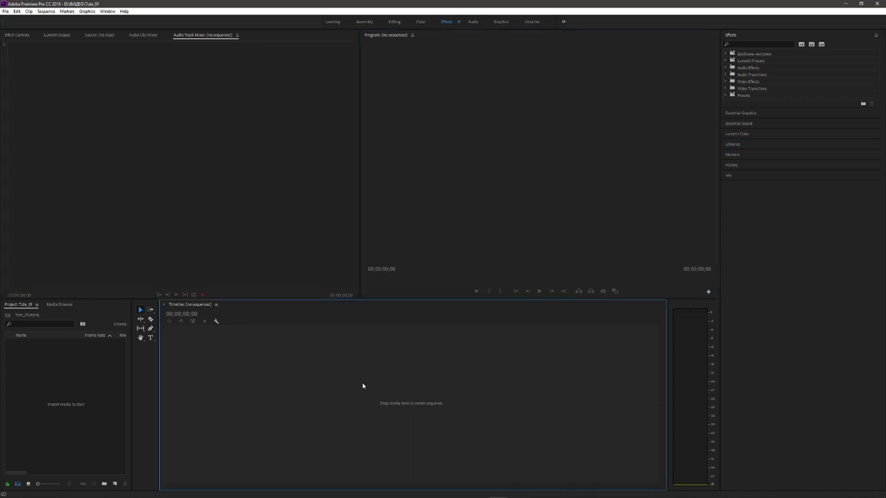
click(79, 382)
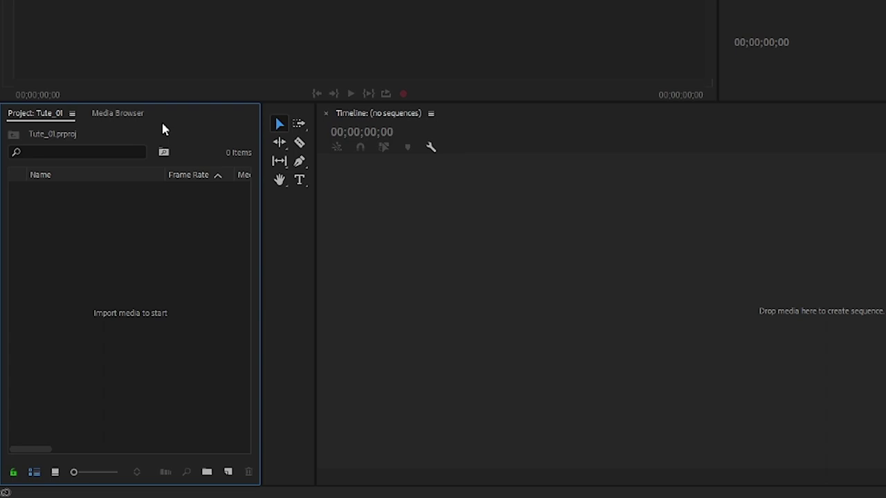
Dock the Project panel at the left edge of the top row, beside Source and the mixers.
drag(164, 129, 185, 126)
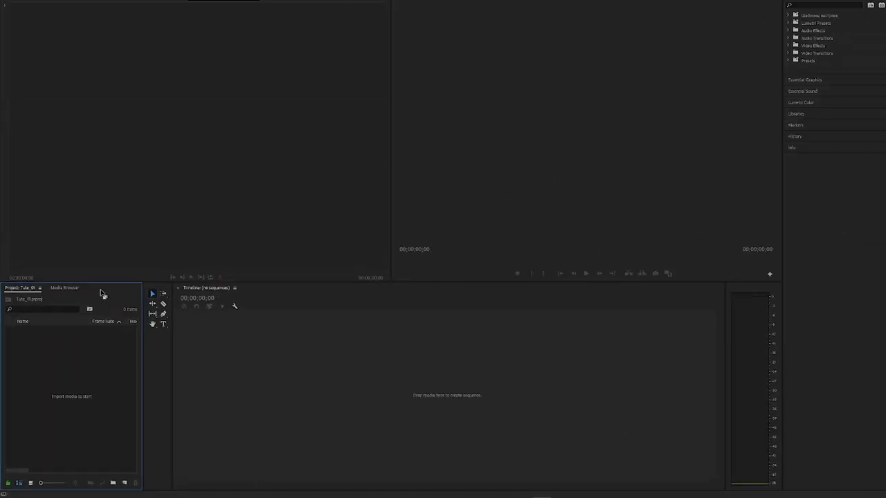
mouse_move(196, 107)
mouse_down()
mouse_move(174, 310)
mouse_move(436, 338)
mouse_move(431, 360)
mouse_up()
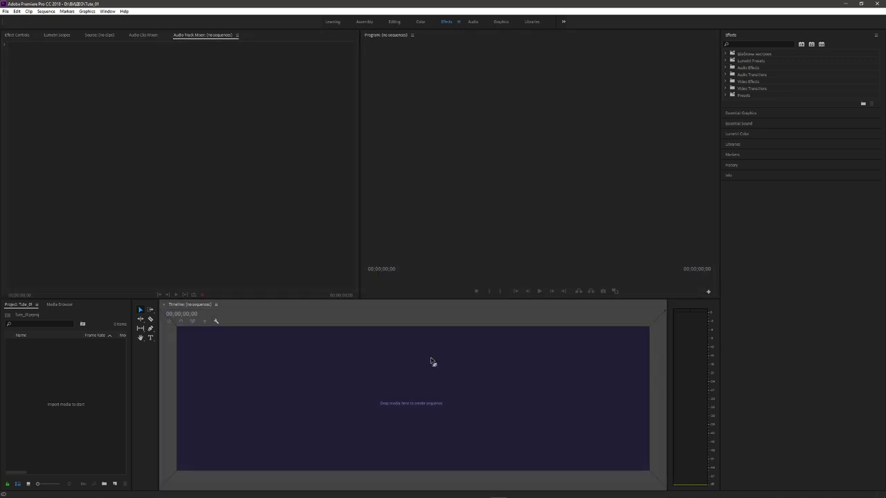
mouse_move(431, 361)
mouse_down()
mouse_move(379, 241)
mouse_move(303, 265)
mouse_move(292, 340)
mouse_move(271, 271)
mouse_move(67, 182)
mouse_move(18, 176)
mouse_move(92, 73)
mouse_move(119, 54)
mouse_up()
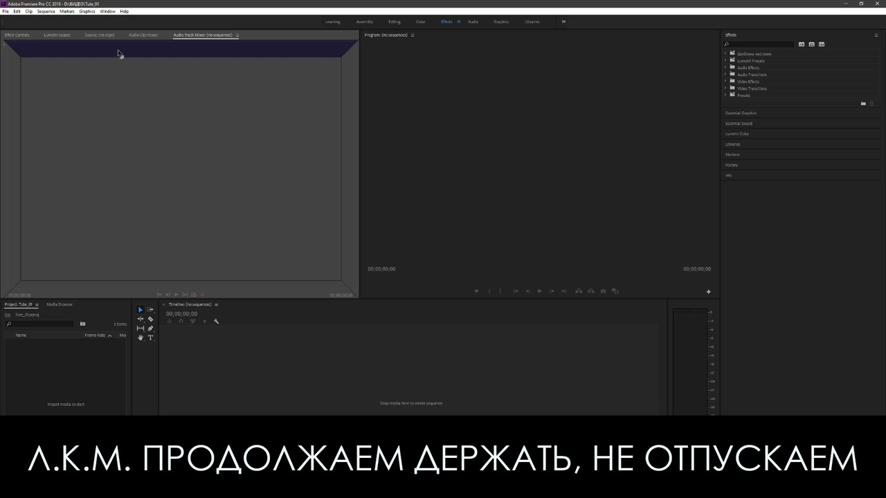
mouse_move(118, 54)
mouse_down()
mouse_move(18, 150)
mouse_move(115, 253)
mouse_move(155, 288)
mouse_move(274, 280)
mouse_move(343, 263)
mouse_up()
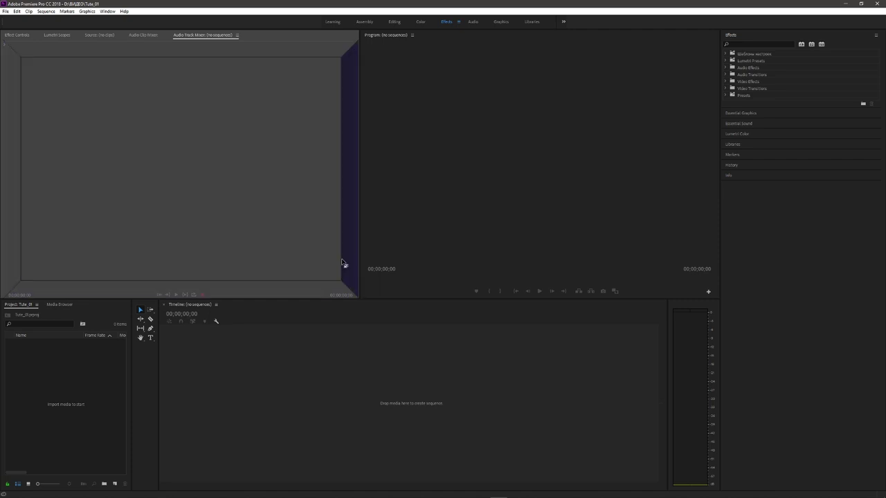
mouse_move(343, 263)
mouse_down()
mouse_move(87, 178)
mouse_move(16, 169)
mouse_move(12, 185)
mouse_up()
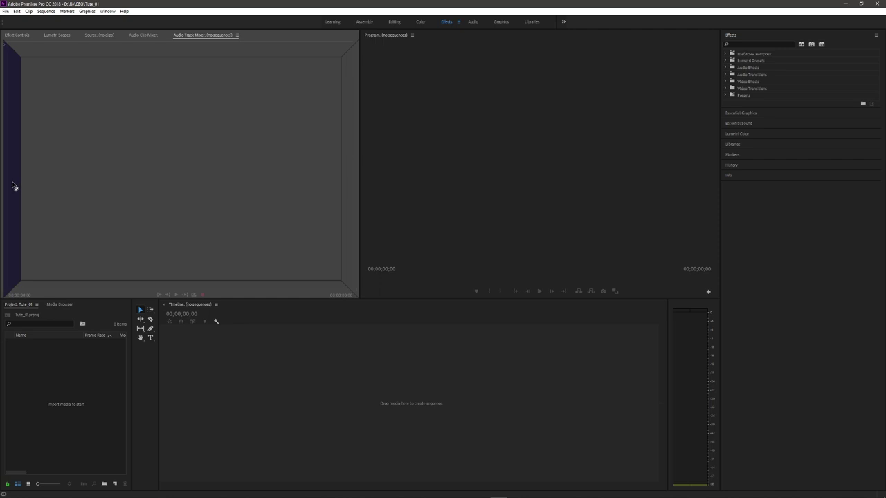
drag(12, 186, 13, 185)
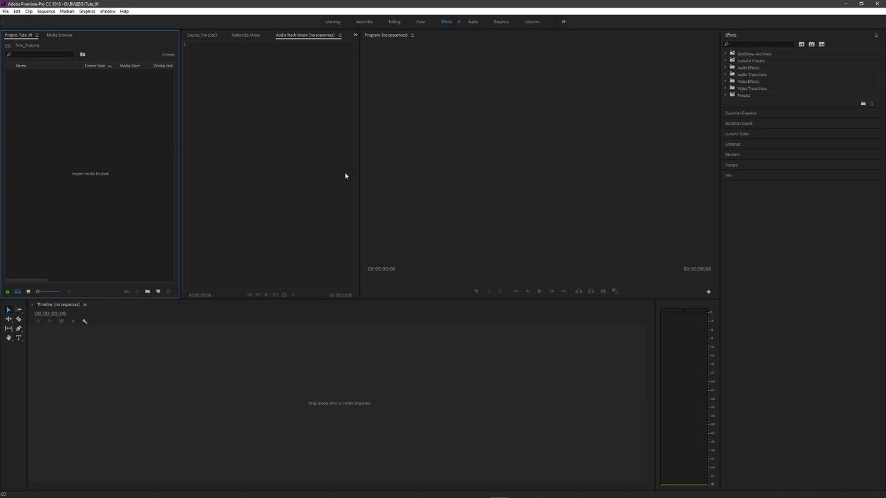
Move the Effects panel from the right stack into the Source/Audio Track Mixer tab group.
click(800, 34)
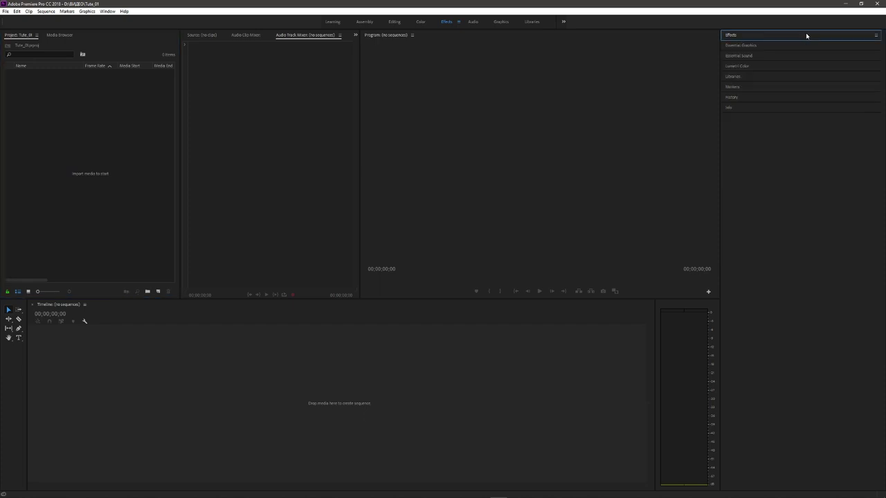
click(804, 35)
mouse_move(758, 34)
mouse_down()
mouse_move(311, 102)
mouse_move(269, 145)
mouse_up()
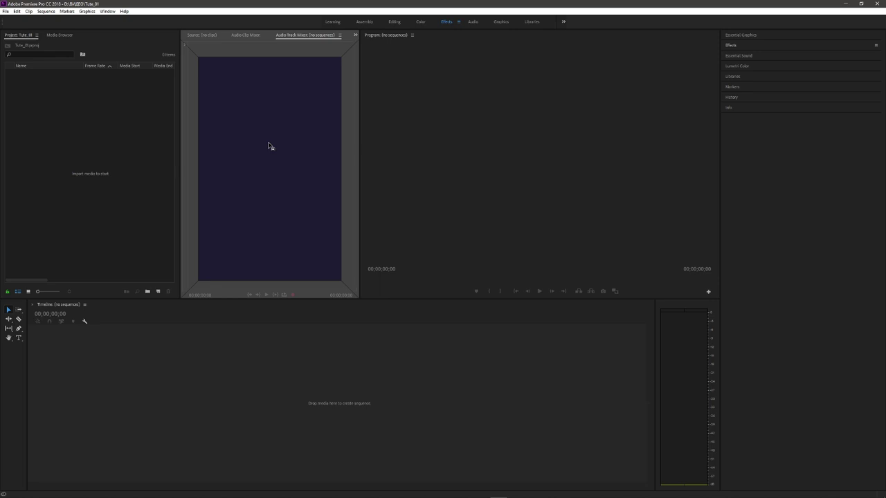
mouse_move(269, 146)
mouse_down()
mouse_move(287, 163)
mouse_move(312, 138)
mouse_move(271, 173)
mouse_move(269, 165)
mouse_up()
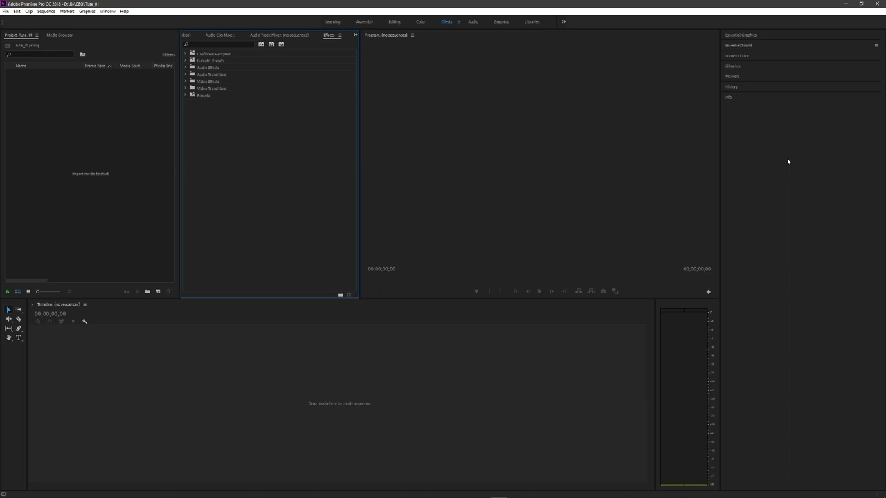
Expand and collapse the Essential Graphics, Essential Sound and Lumetri Color sections to review them.
click(875, 36)
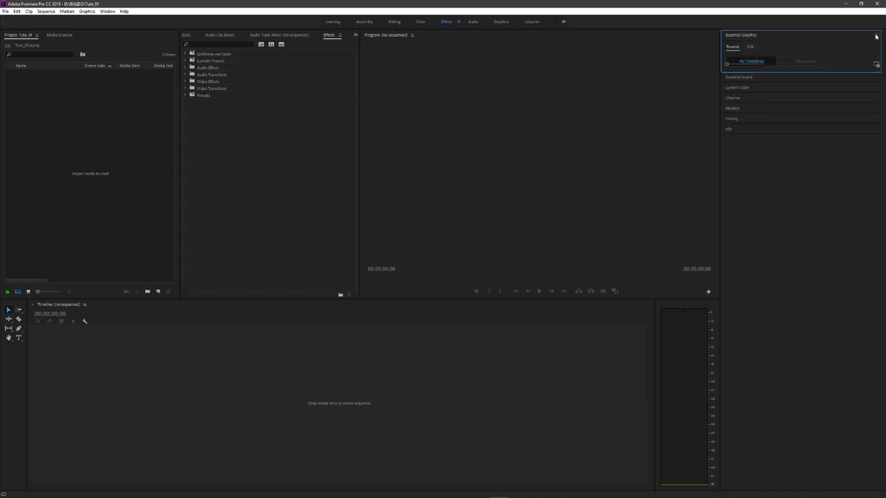
click(827, 35)
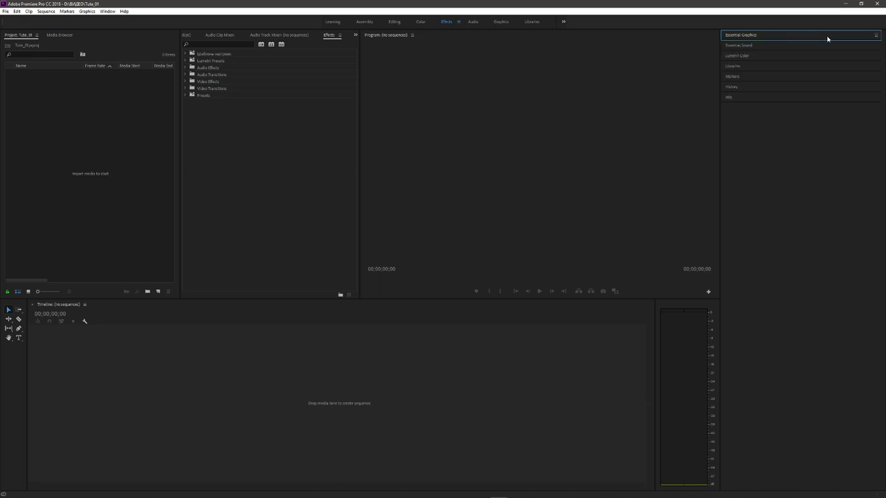
click(828, 44)
click(830, 46)
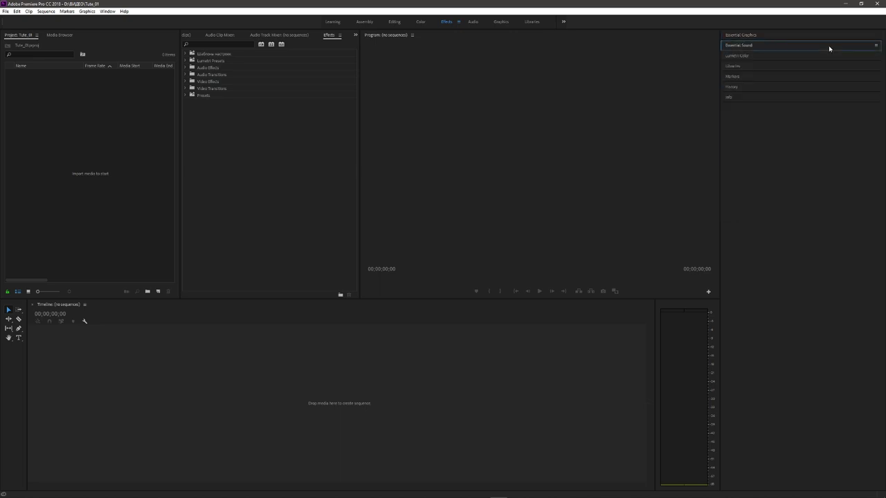
click(829, 57)
click(830, 55)
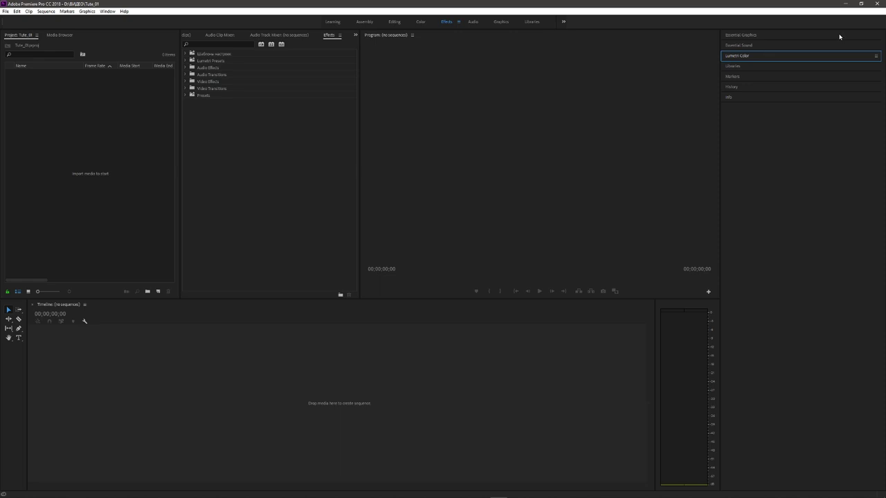
click(840, 36)
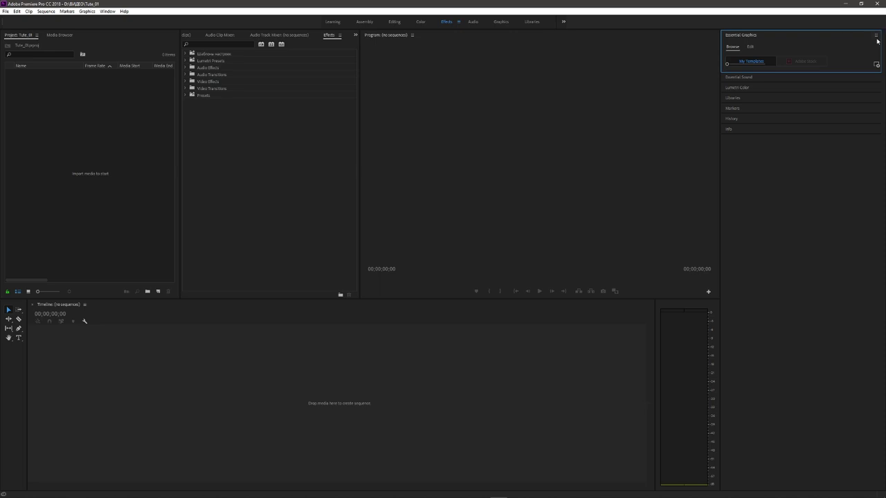
Close the Essential Graphics, Essential Sound and Lumetri Color panels from their panel menus.
click(876, 36)
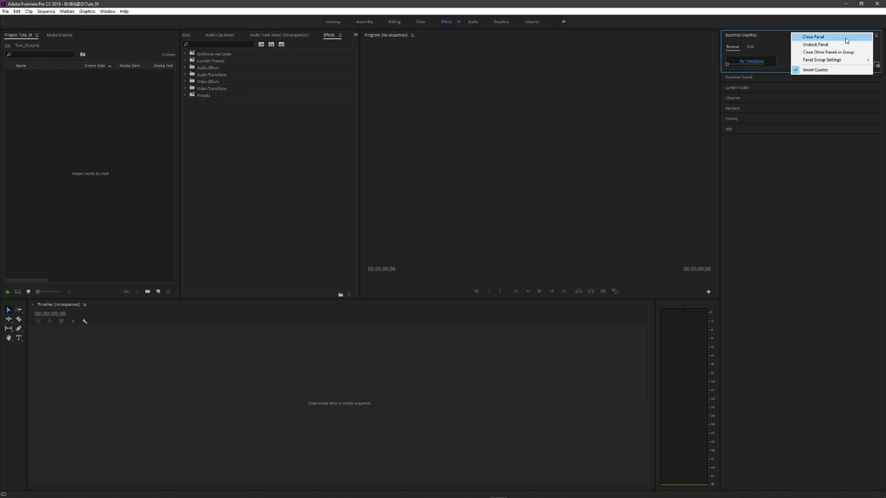
click(845, 38)
click(876, 36)
click(851, 37)
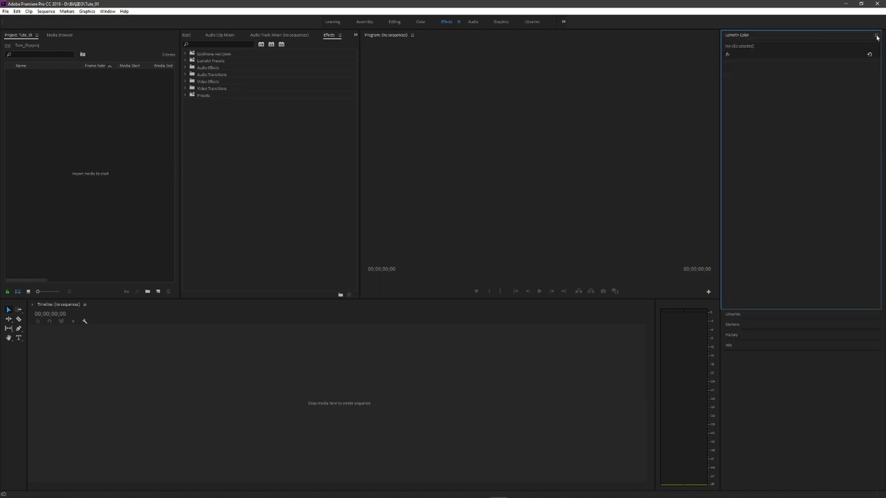
click(876, 36)
click(861, 38)
Close the Libraries, Markers, History and Info panels as well.
click(876, 36)
click(817, 37)
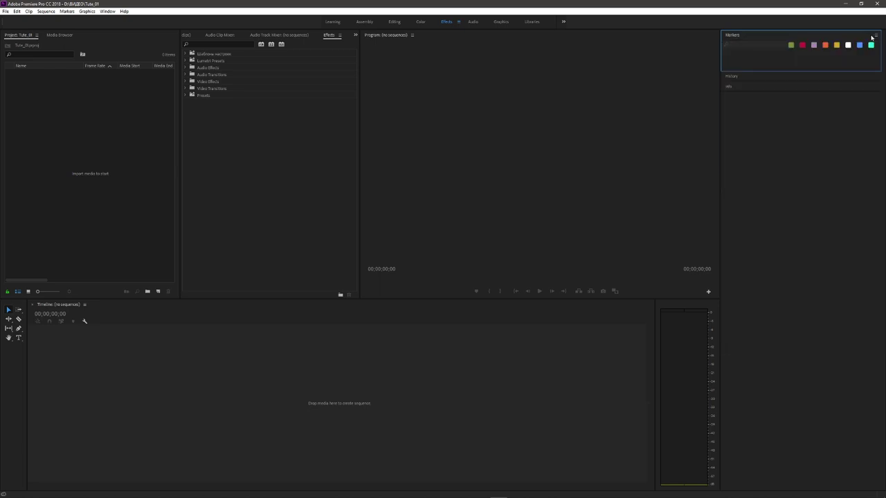
click(876, 36)
click(862, 37)
click(876, 36)
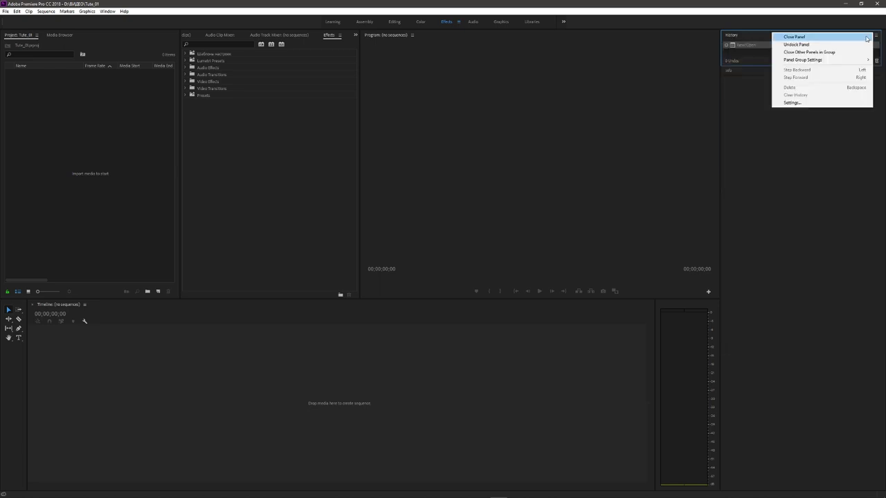
click(861, 37)
click(877, 36)
click(866, 39)
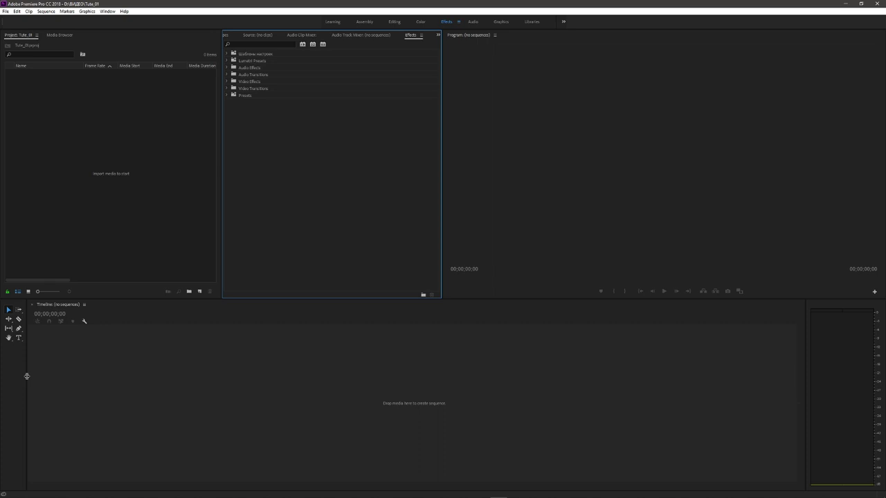
Narrow the Tools panel to one column and widen the timeline by shrinking the audio meters.
drag(27, 376, 17, 378)
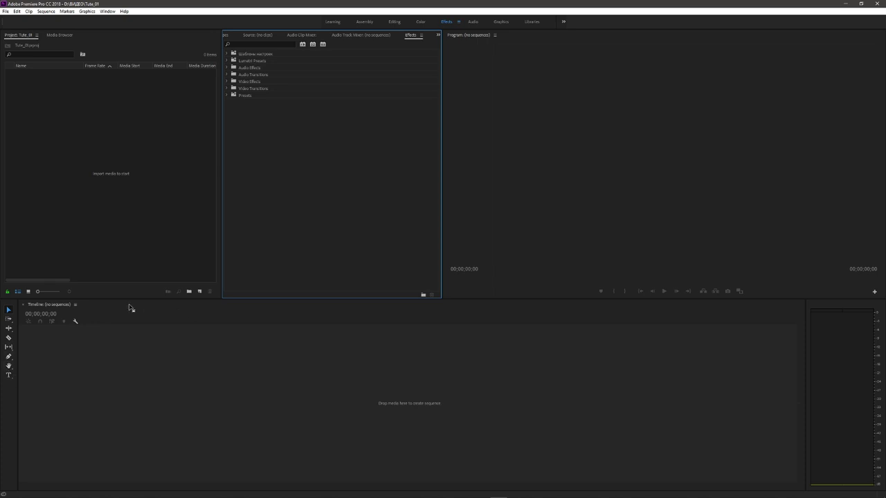
click(231, 421)
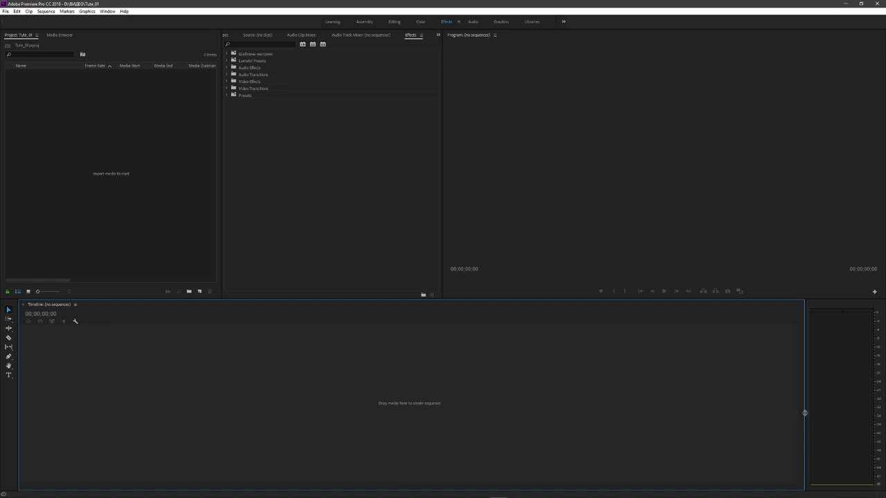
drag(805, 413, 853, 416)
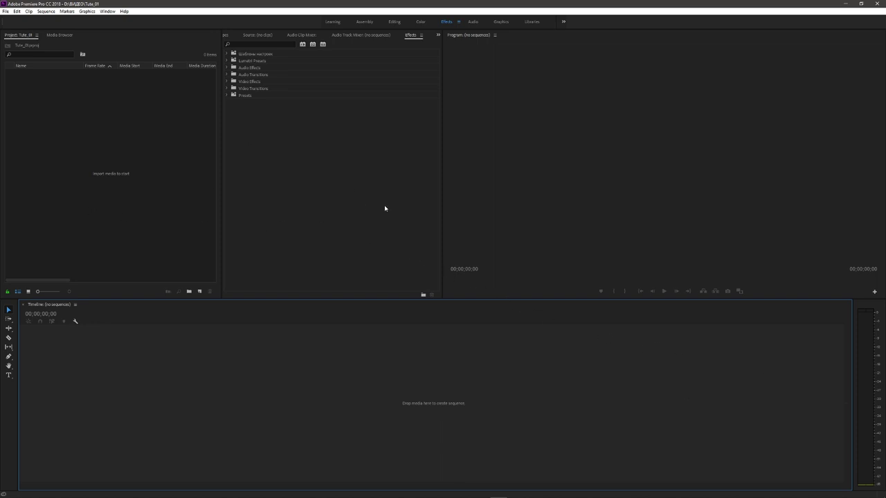
List the group's hidden panels and cycle through Audio Clip Mixer, Audio Track Mixer, Effects and Source.
click(321, 201)
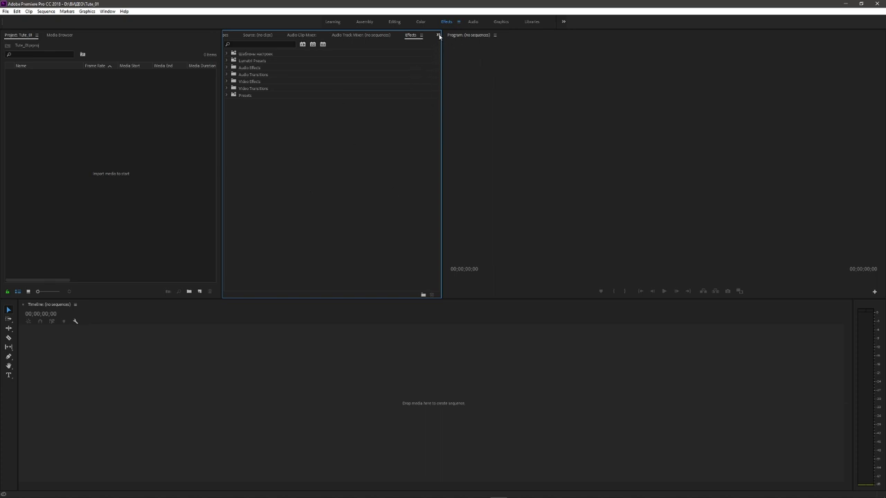
click(438, 35)
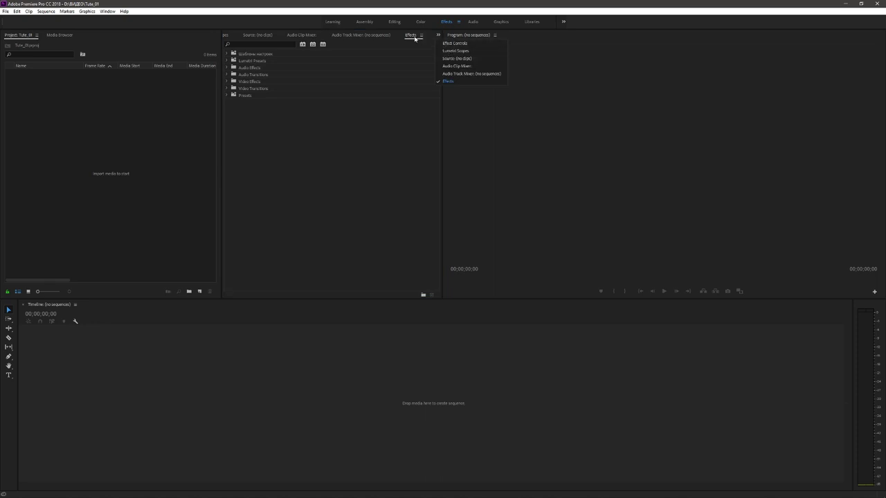
click(299, 35)
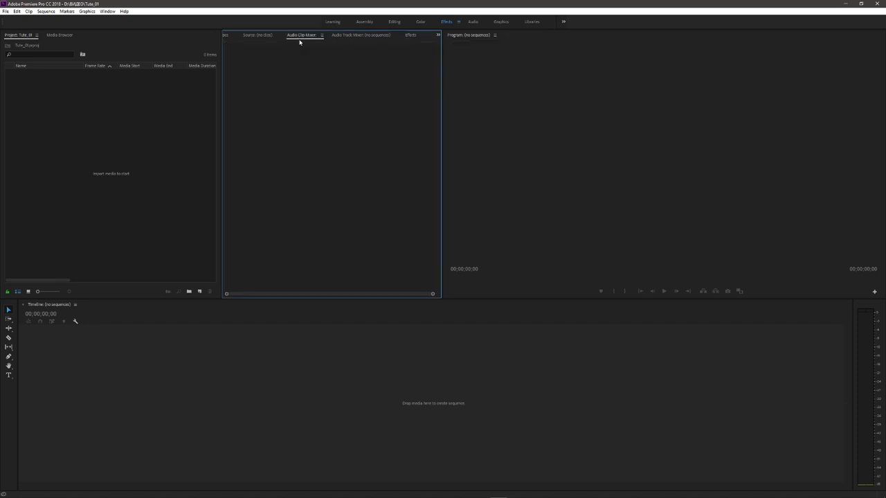
click(353, 36)
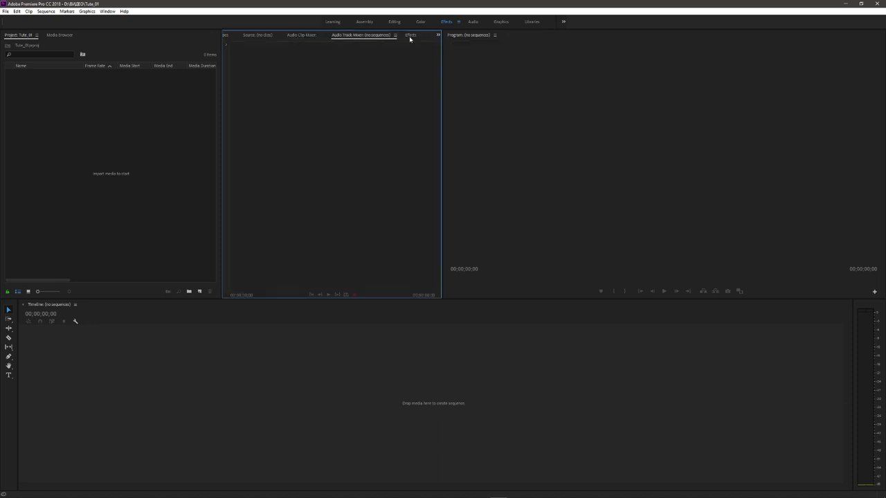
click(412, 36)
click(263, 36)
Close the Lumetri Scopes panel from its panel menu.
click(225, 36)
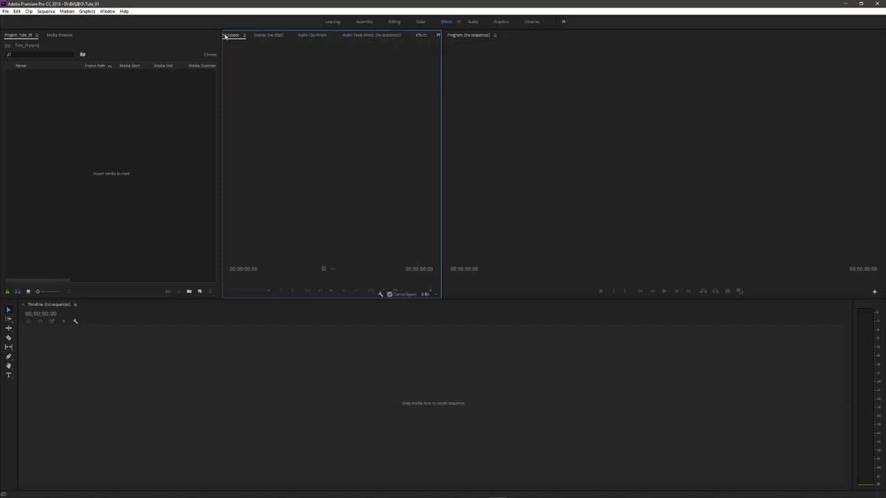
click(295, 36)
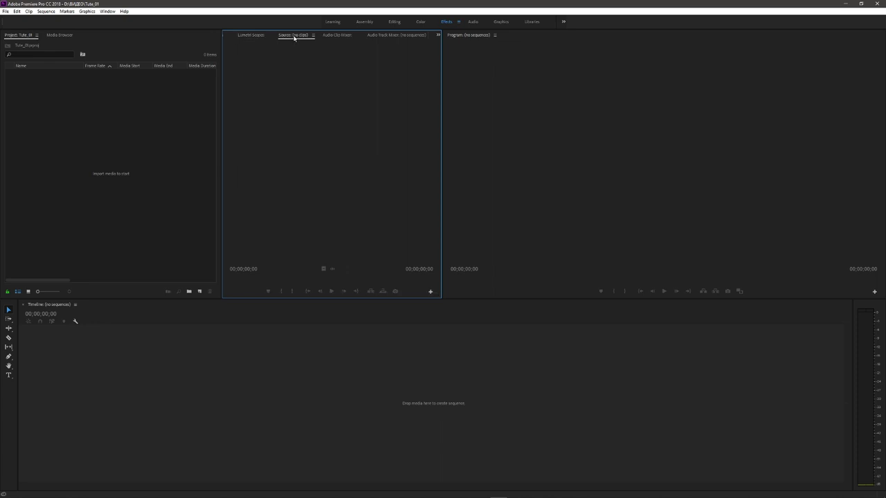
click(331, 36)
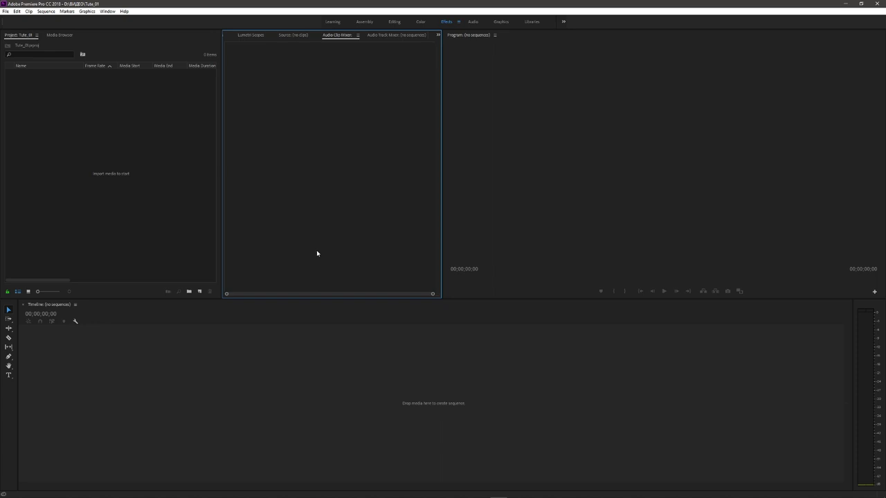
click(250, 35)
click(268, 35)
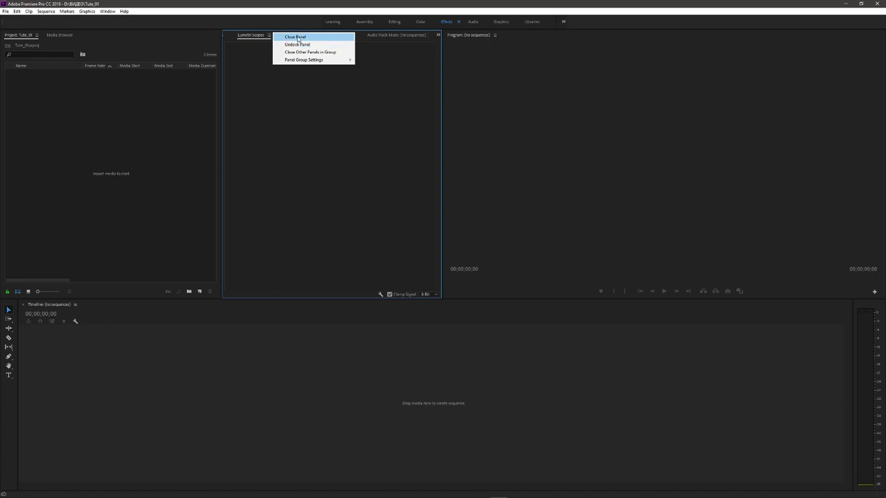
click(297, 37)
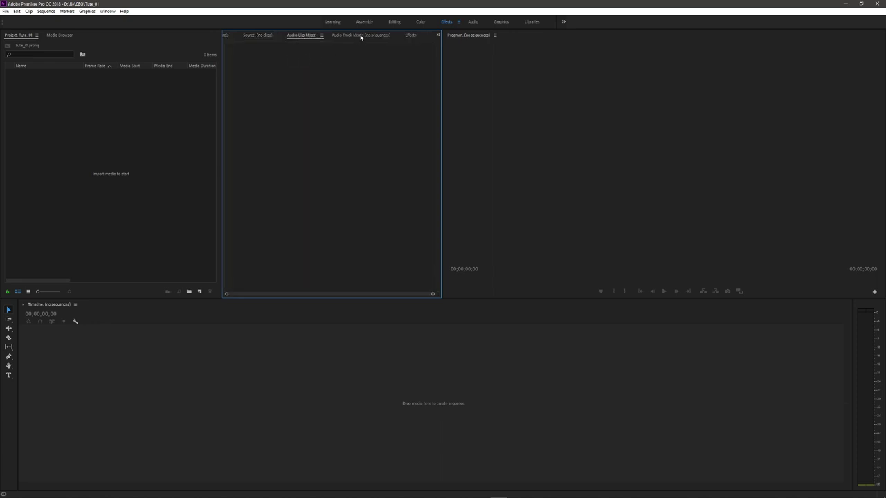
Close the Audio Clip Mixer panel, leaving Audio Track Mixer in the group.
click(360, 35)
click(300, 35)
click(364, 35)
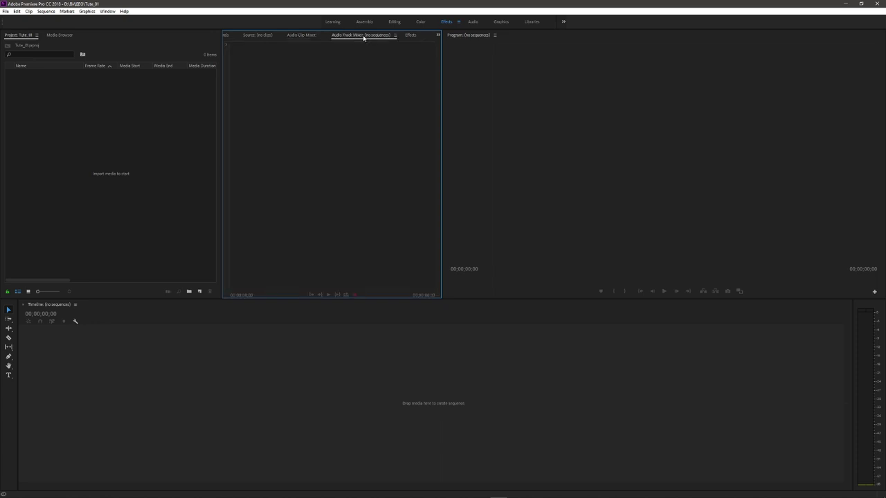
click(301, 36)
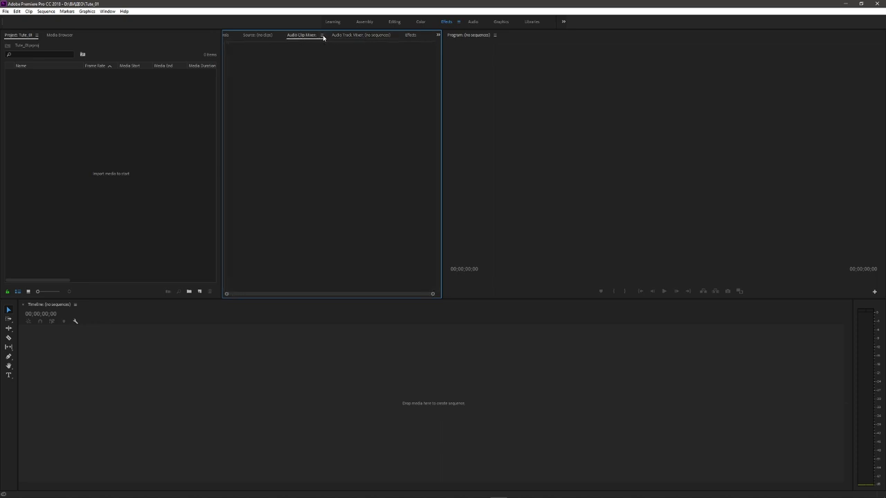
click(323, 36)
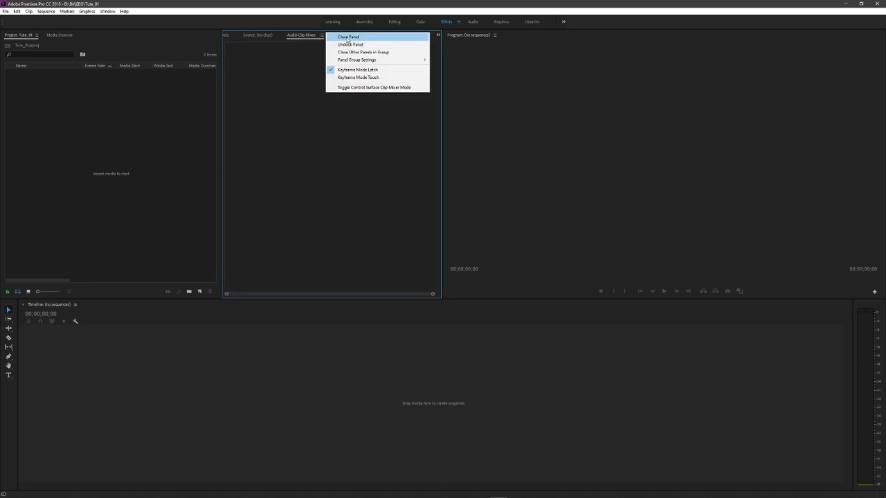
click(346, 37)
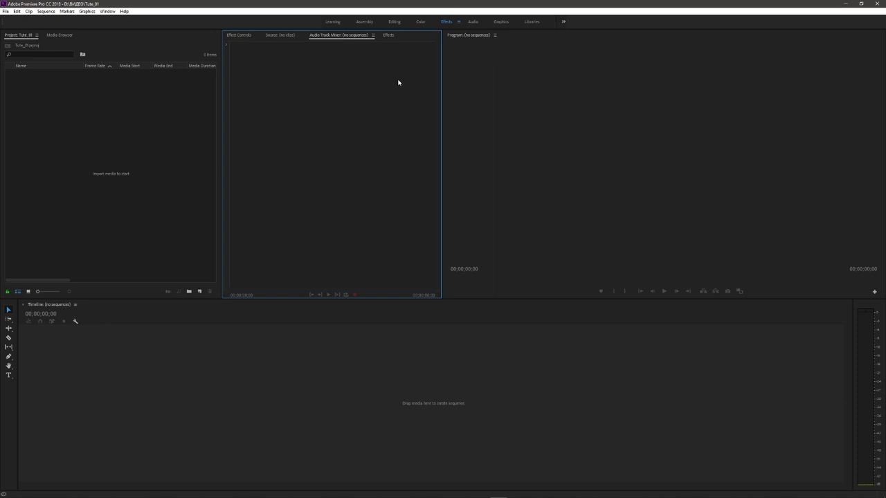
Move the Effects tab between Effect Controls and Source, then check each tab in the group.
click(390, 36)
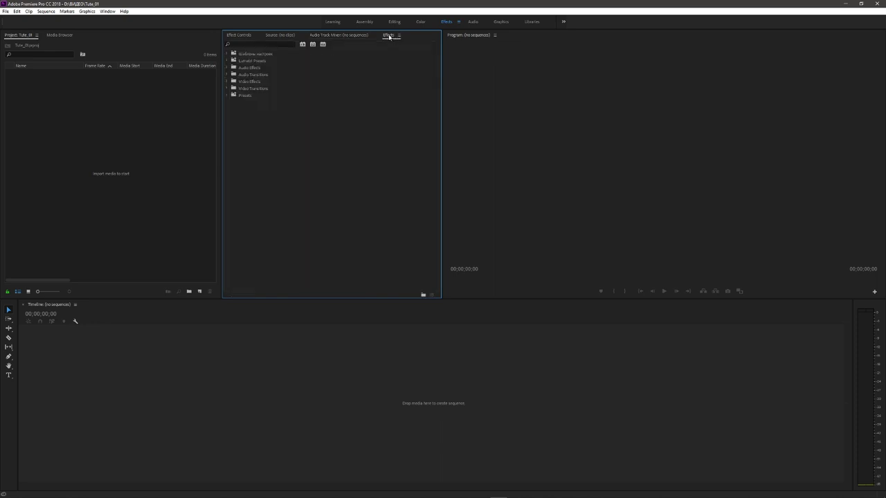
drag(390, 36, 292, 29)
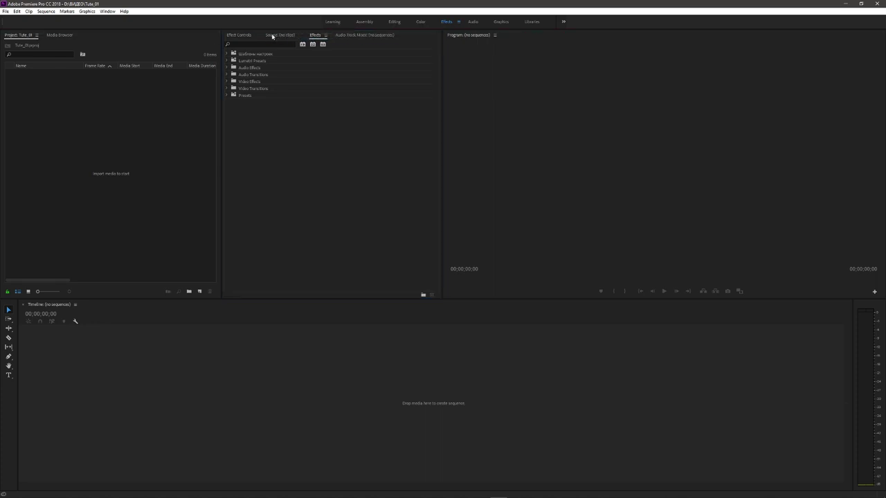
drag(292, 29, 267, 38)
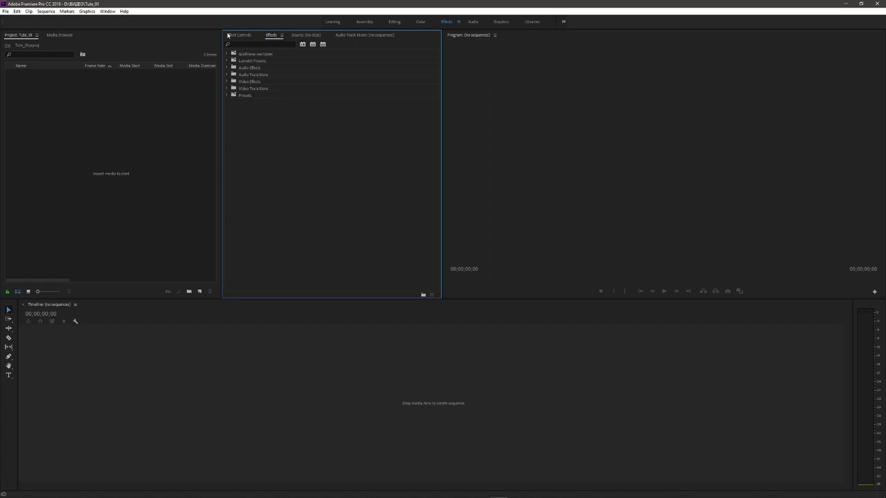
click(238, 35)
click(271, 35)
click(306, 36)
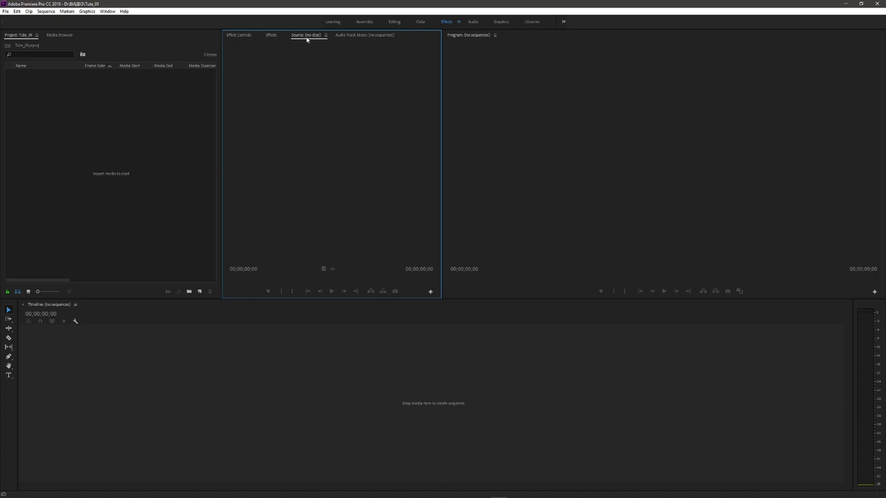
click(355, 36)
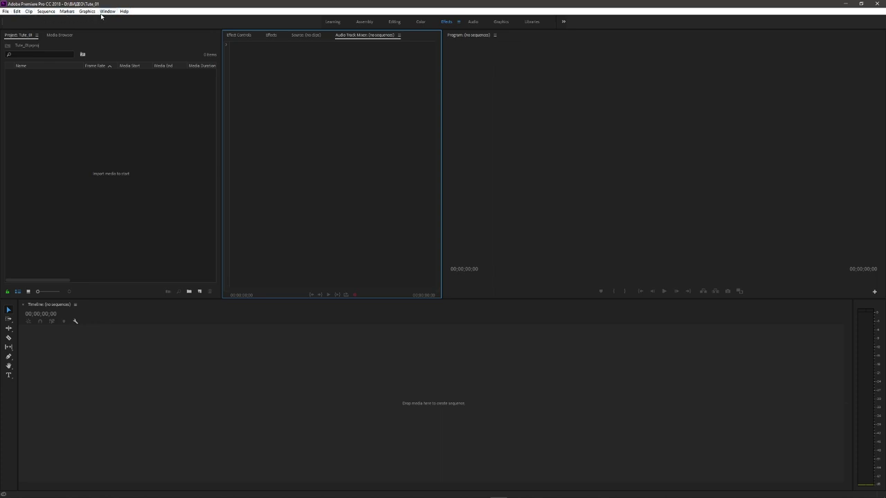
Save the layout through Window > Workspaces as a new workspace called 'My workspace'.
click(108, 12)
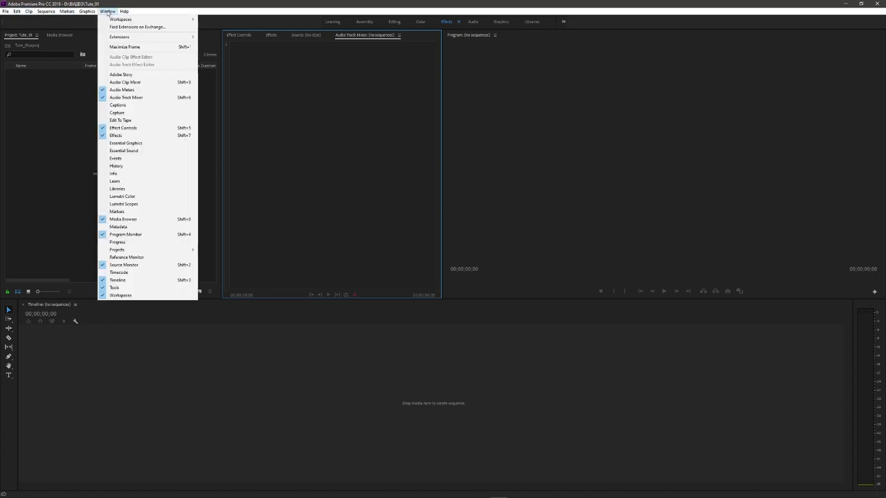
mouse_move(117, 22)
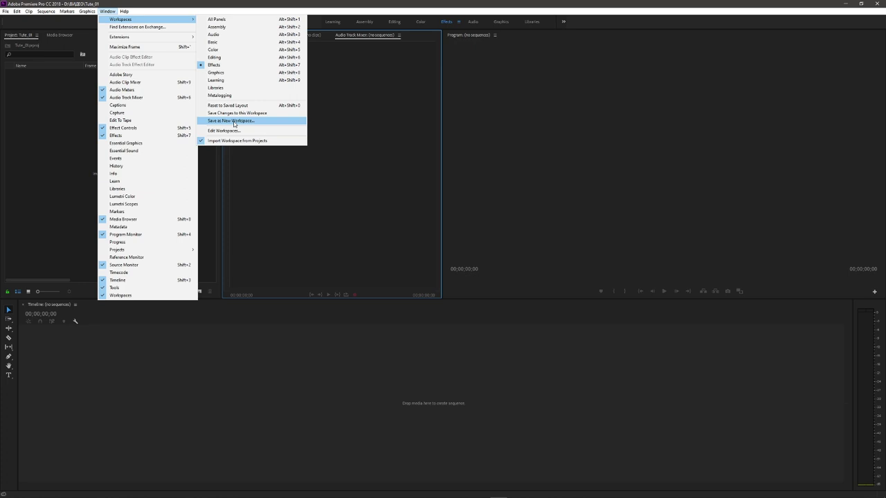
click(233, 121)
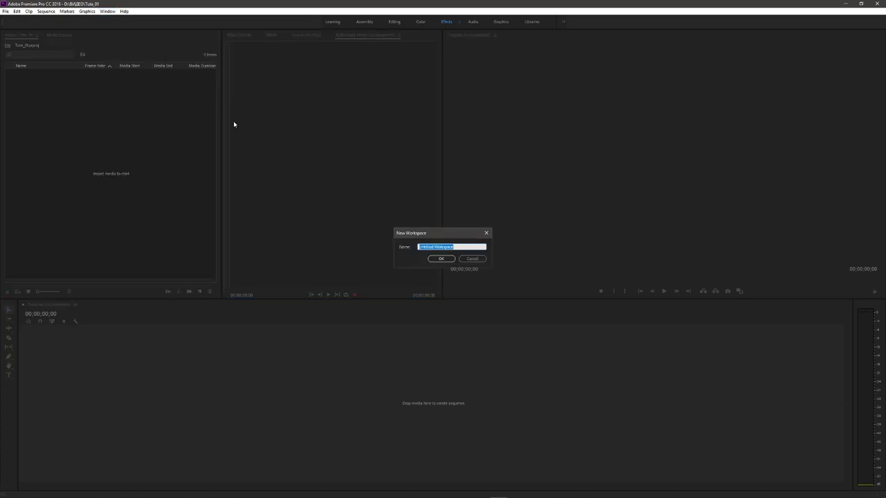
text(My)
text( workspace)
click(440, 259)
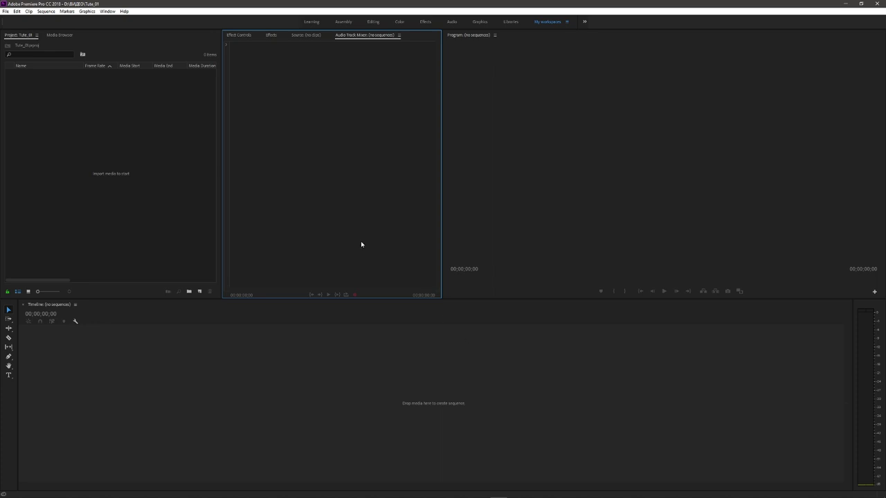
click(108, 12)
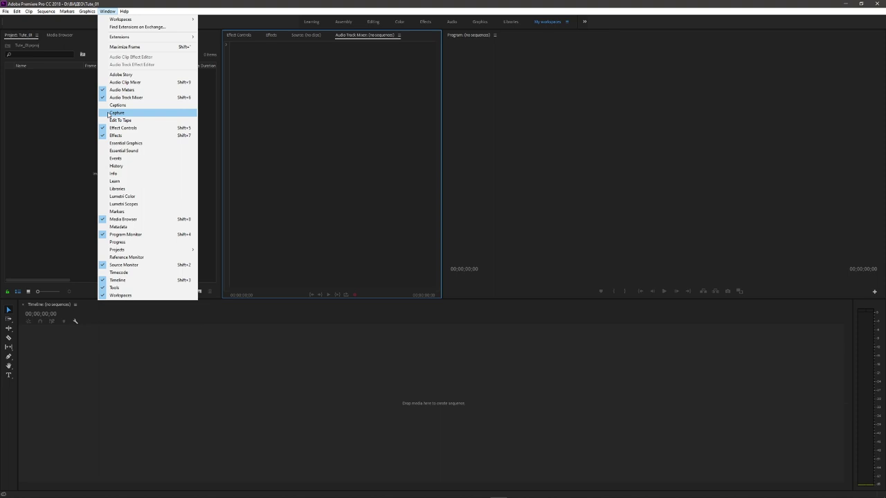
click(492, 363)
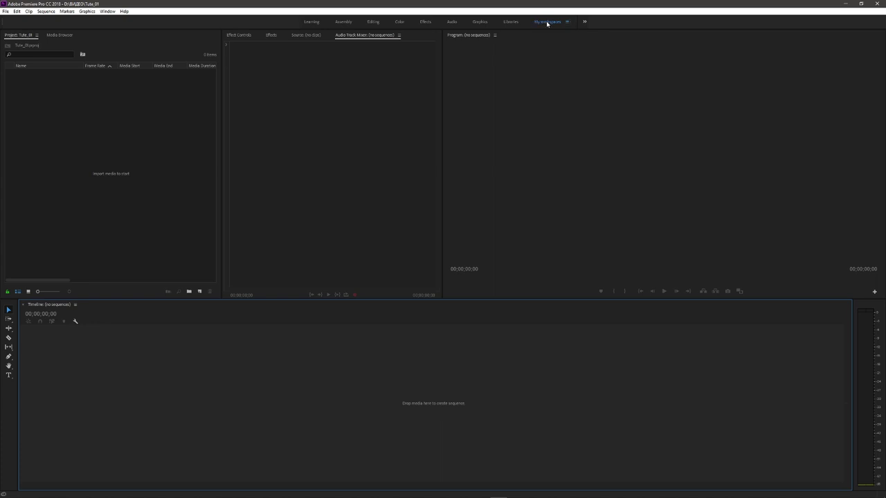
click(343, 23)
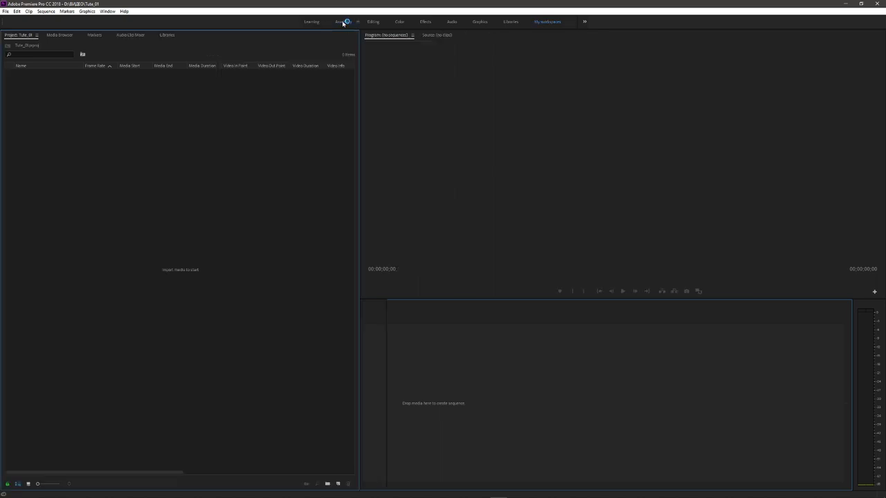
click(399, 23)
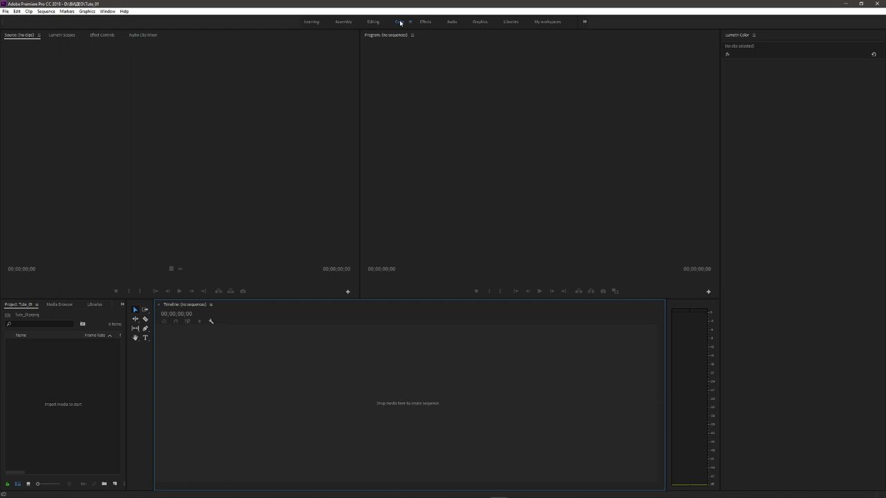
click(546, 22)
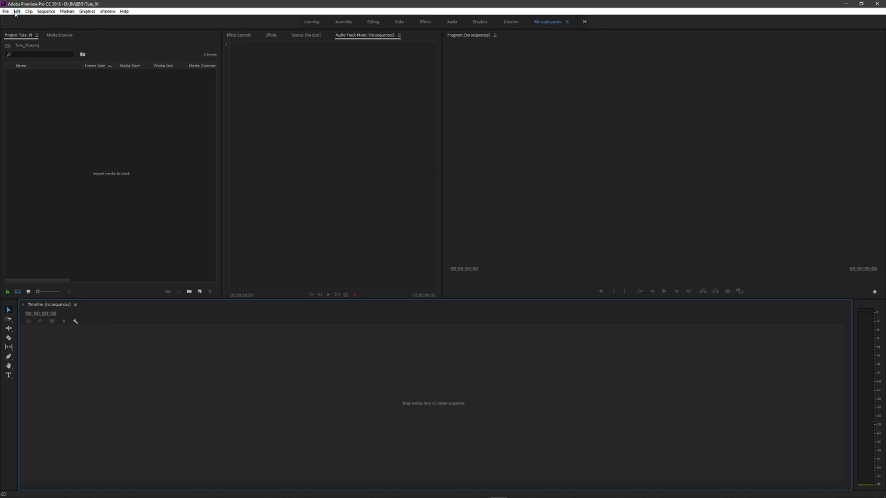
In Preferences, set Auto Save to save projects automatically every 3 minutes.
click(16, 12)
mouse_move(53, 215)
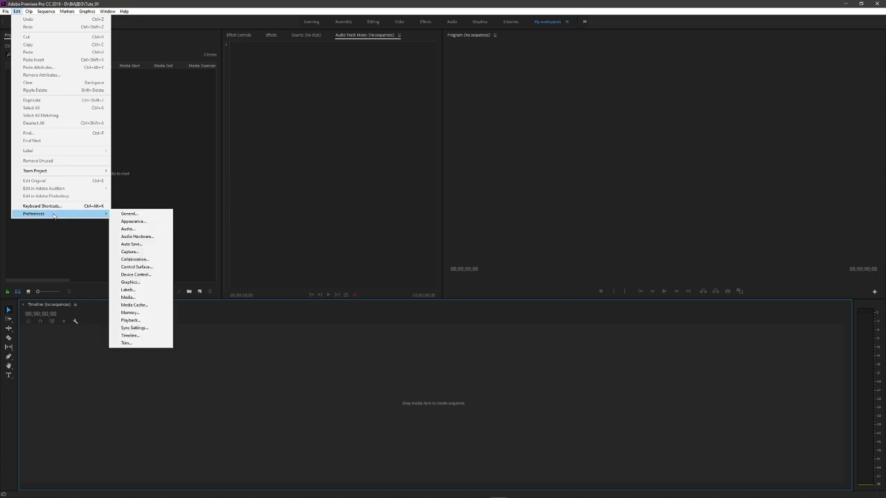
click(129, 214)
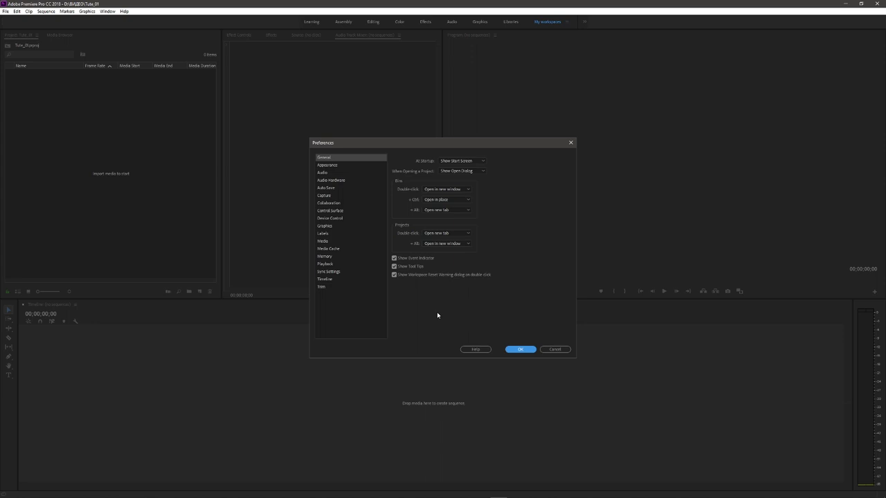
click(326, 158)
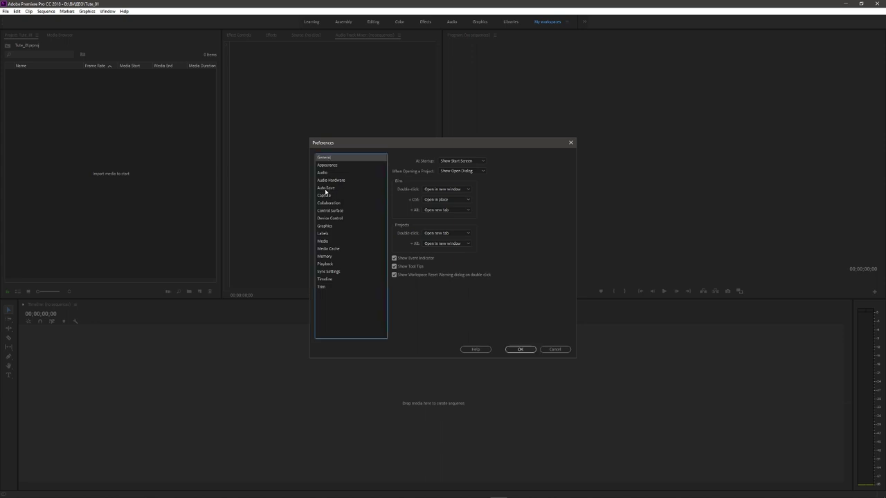
click(326, 189)
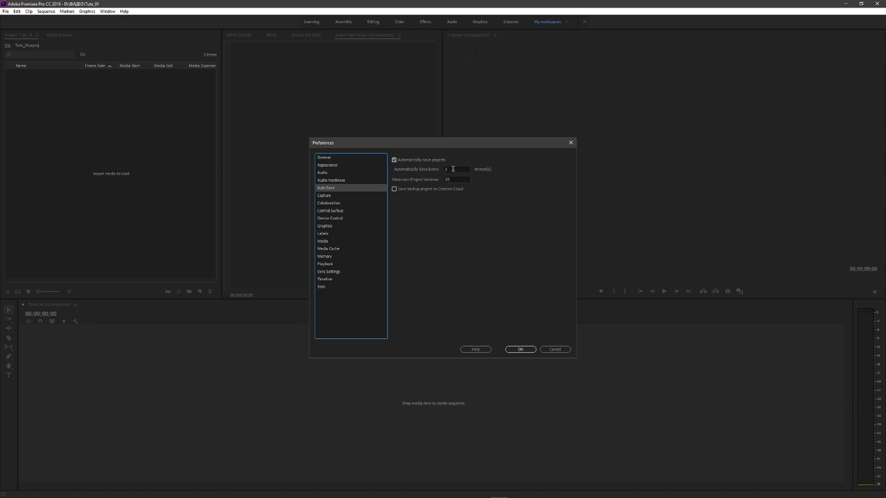
double_click(452, 169)
text(3)
Create a new folder F:\PR_CASH and choose it as the media cache files location.
click(333, 250)
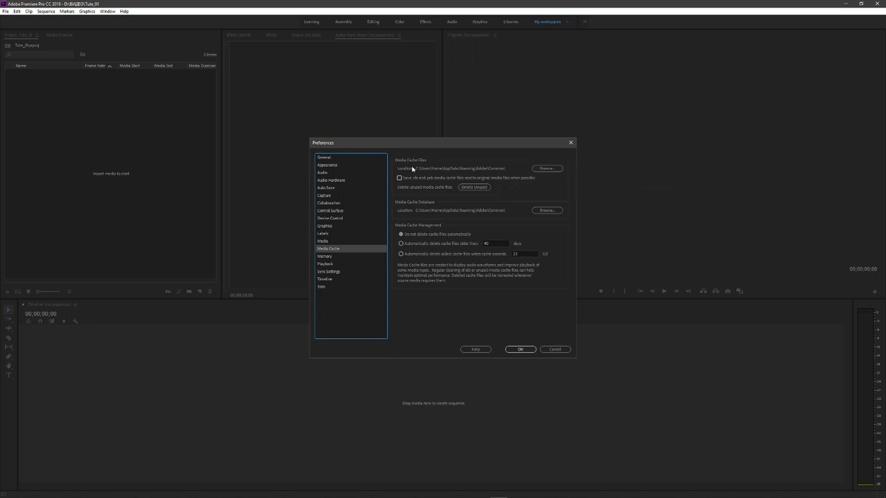
click(544, 169)
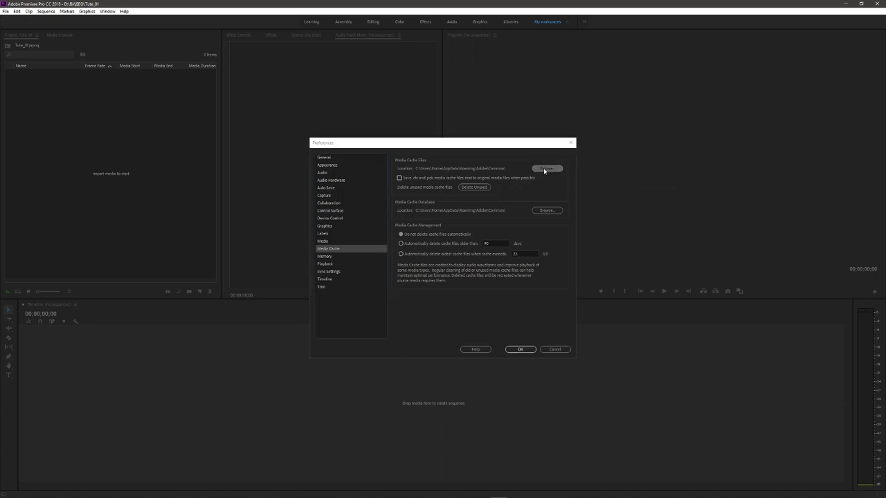
double_click(437, 254)
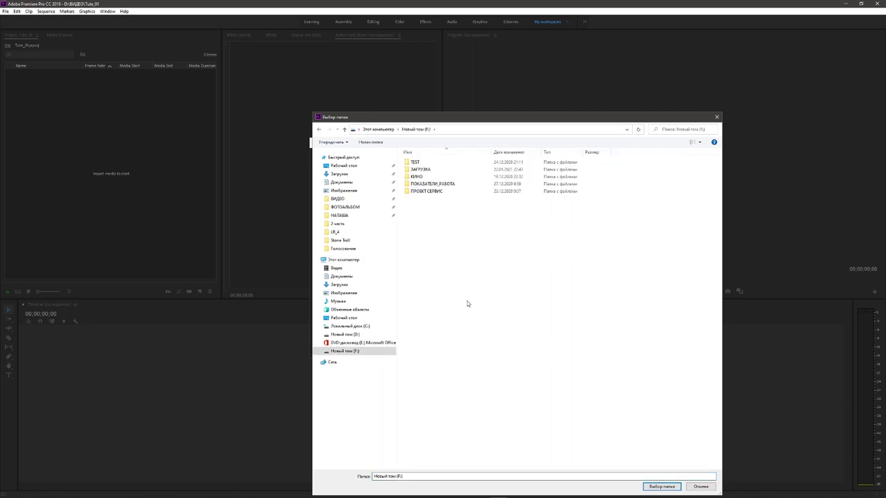
right_click(425, 241)
mouse_move(496, 315)
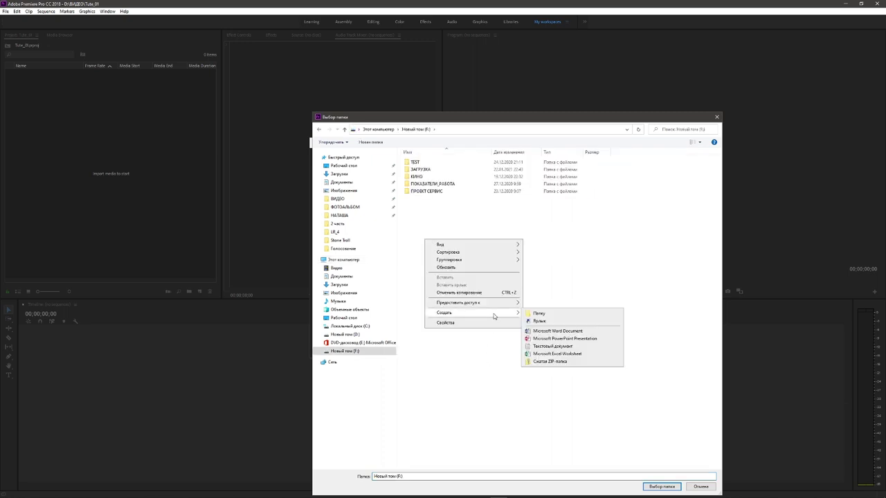
click(537, 314)
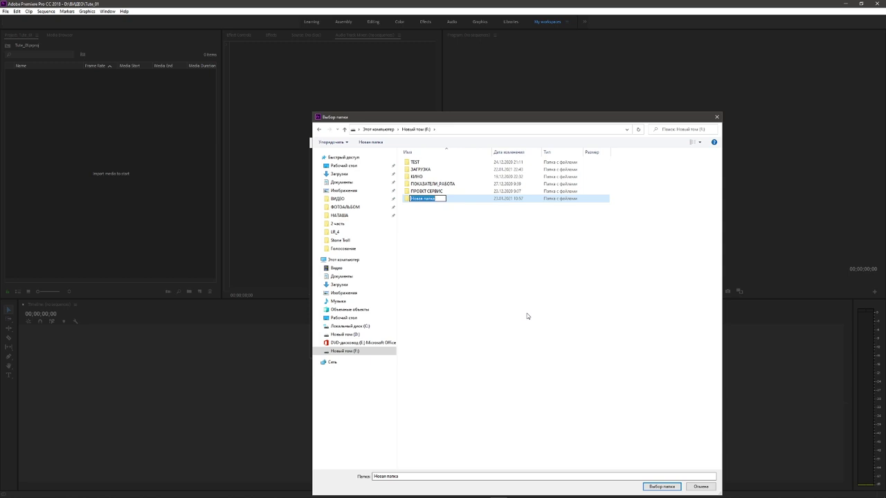
text(PR_CA)
text(SHE)
click(661, 487)
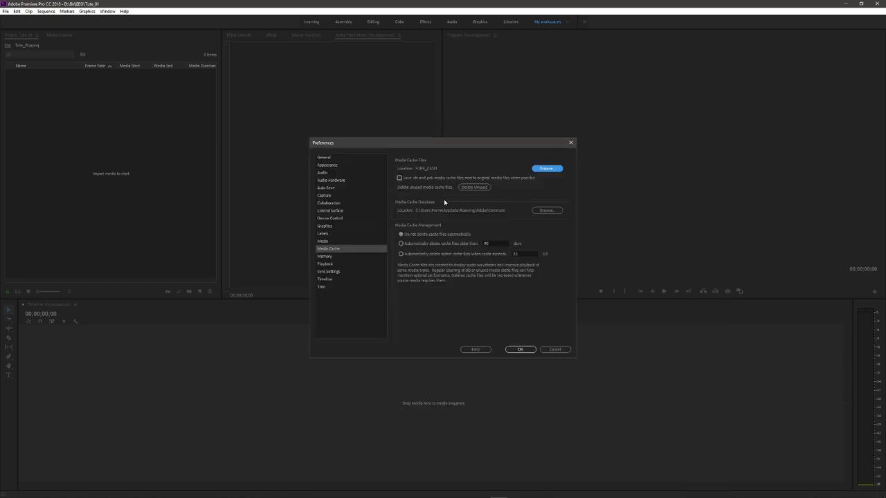
Create a new folder F:\PR_CASH_2 and choose it as the media cache database location.
click(547, 211)
click(345, 351)
right_click(420, 240)
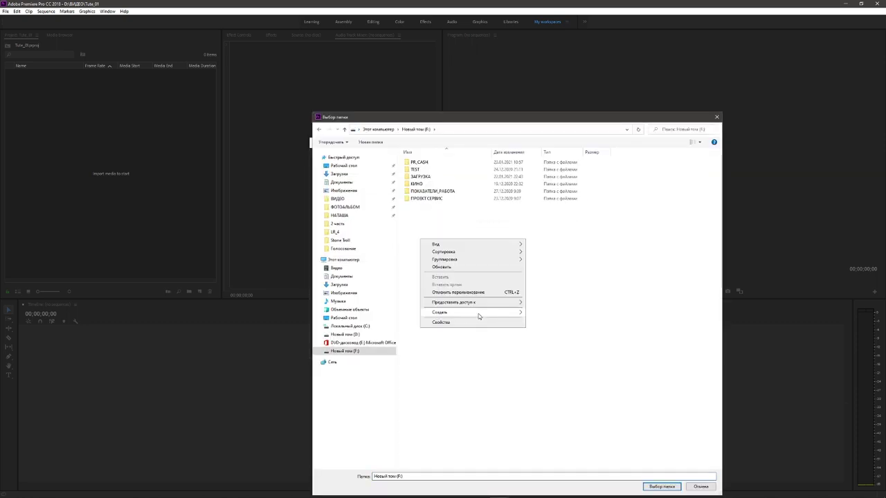
mouse_move(478, 312)
click(528, 314)
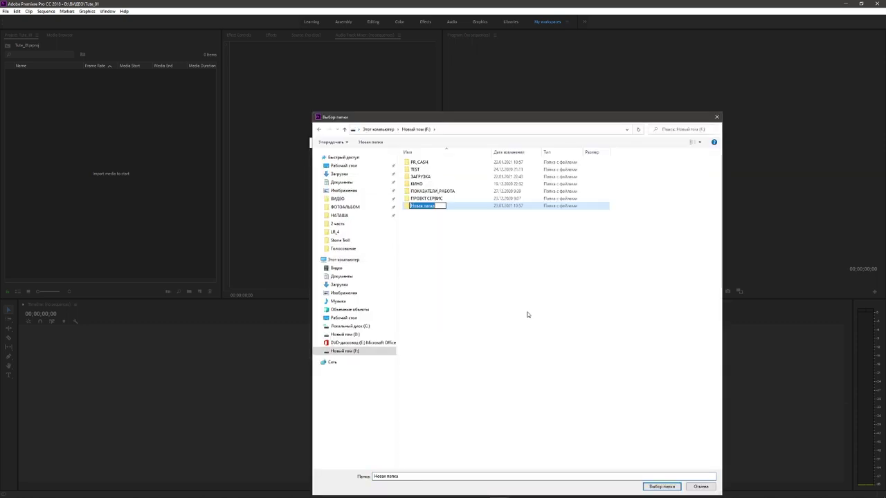
text(PR_)
text(CASH_2)
key(Return)
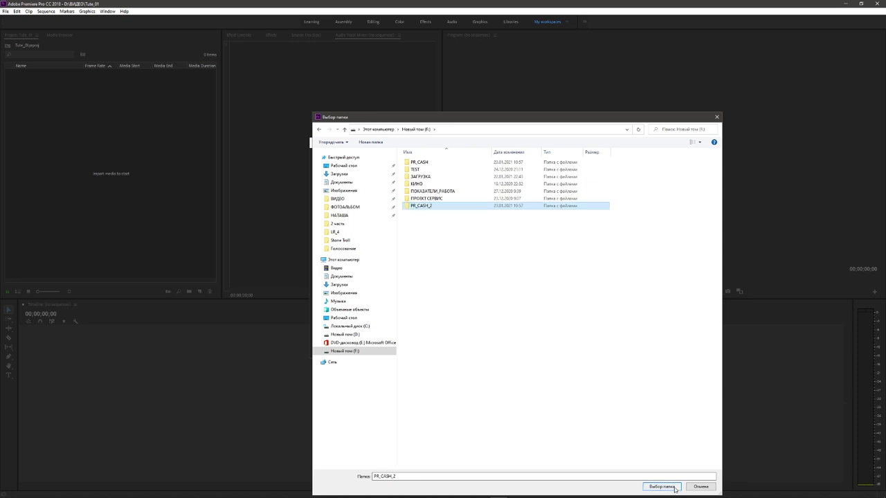
click(670, 488)
Move the cache database into PR_CASH_2 and try auto-deleting cache files older than 1 day.
click(400, 258)
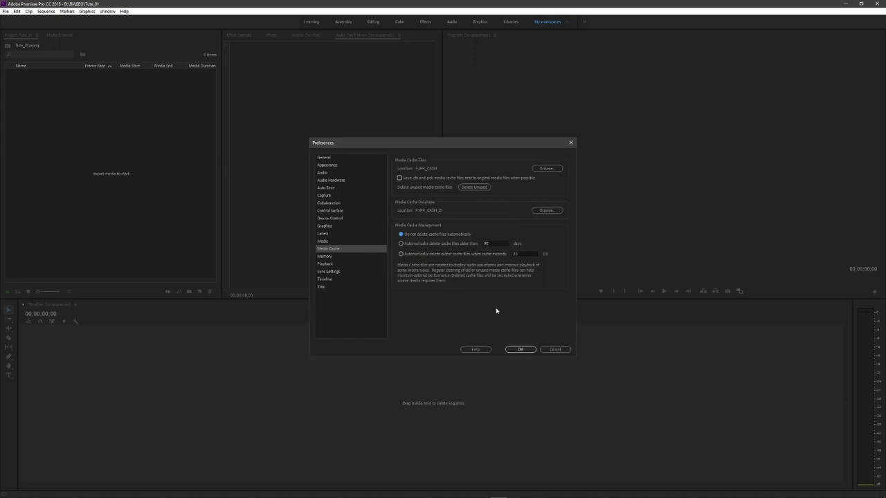
click(401, 244)
click(511, 264)
click(496, 244)
text(1)
Switch to auto-deleting the oldest cache files once the cache exceeds 15 GB.
click(400, 254)
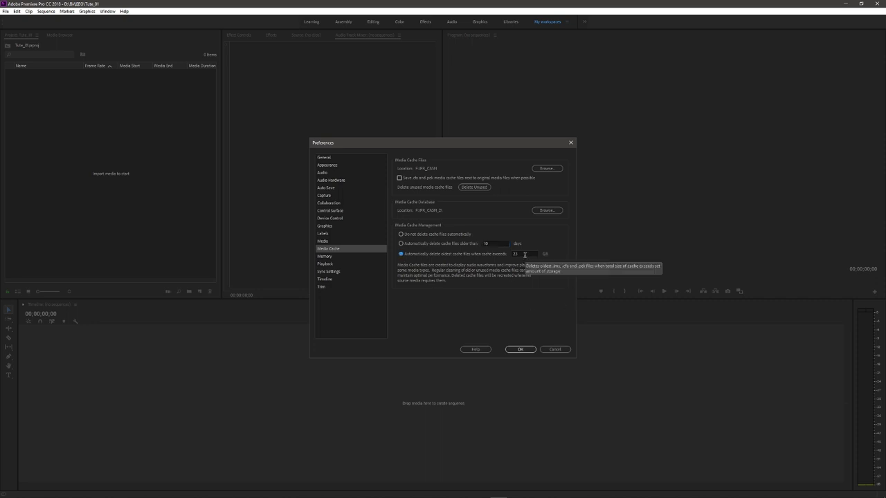
click(524, 255)
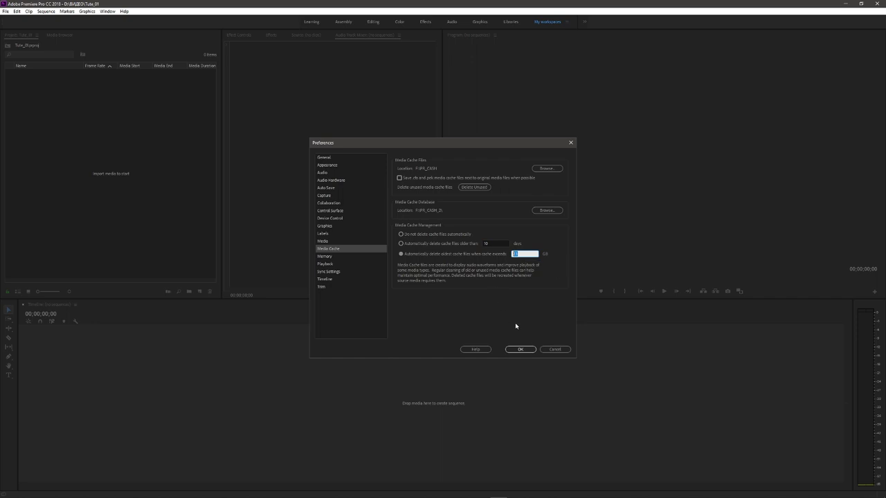
text(15)
click(331, 257)
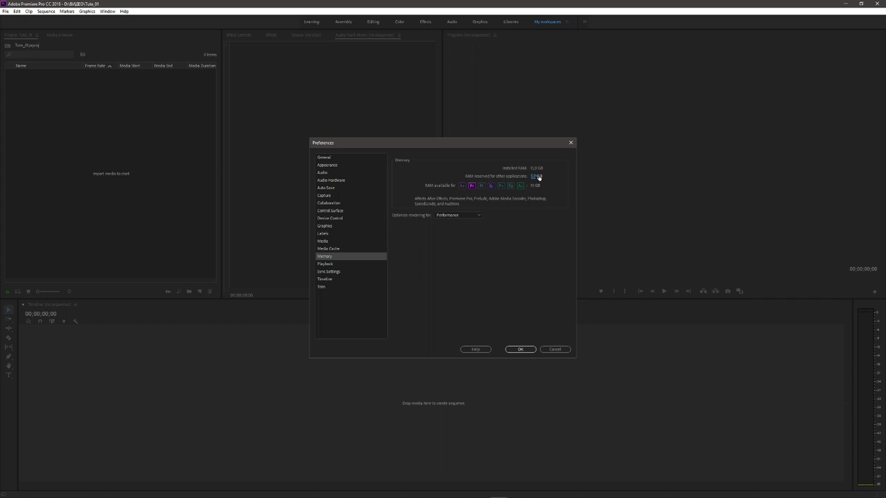
Set RAM reserved for other applications to 3 GB and confirm the Preferences with OK.
click(537, 177)
click(534, 176)
text(3)
click(520, 349)
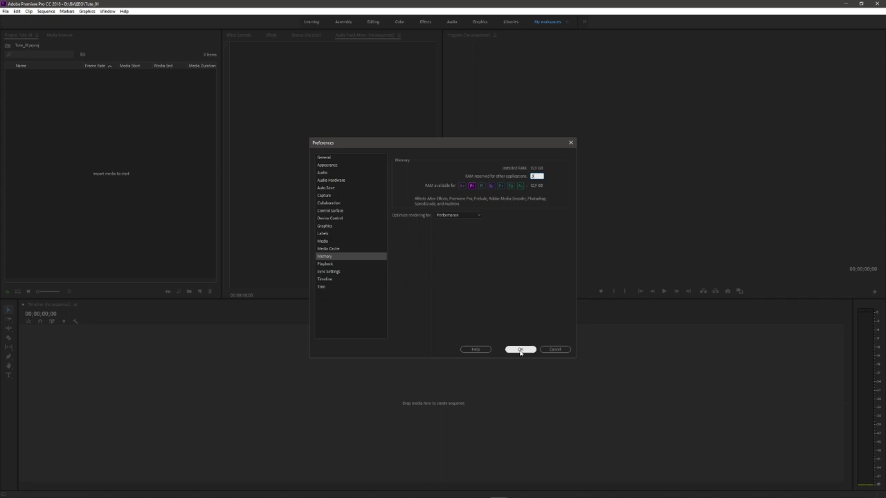